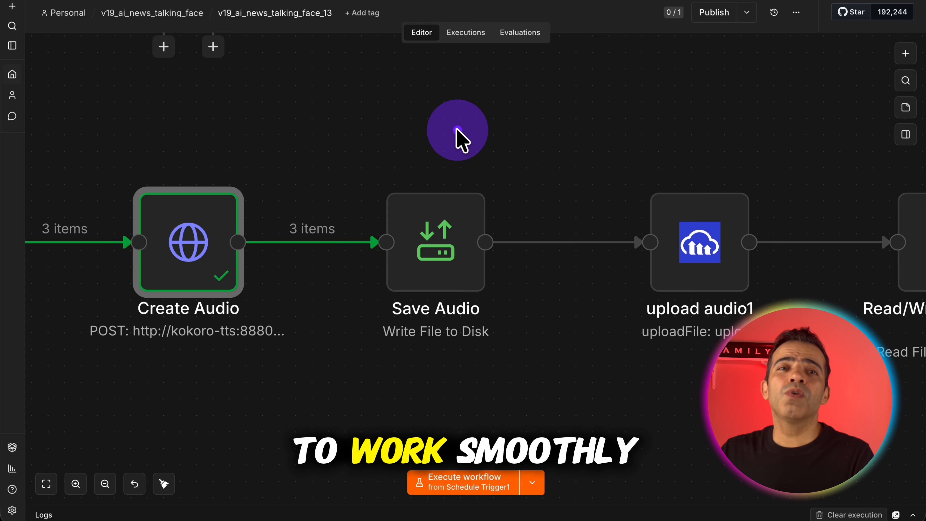
# Execute the Save Audio node to write the generated speech files to disk.
pyautogui.moveTo(425, 236)
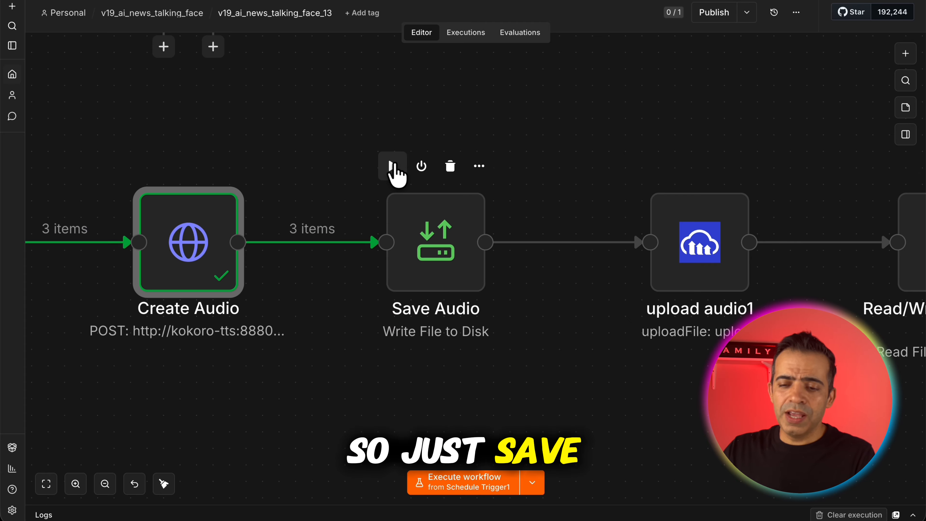
pyautogui.click(392, 167)
pyautogui.hscroll(5, 560, 378)
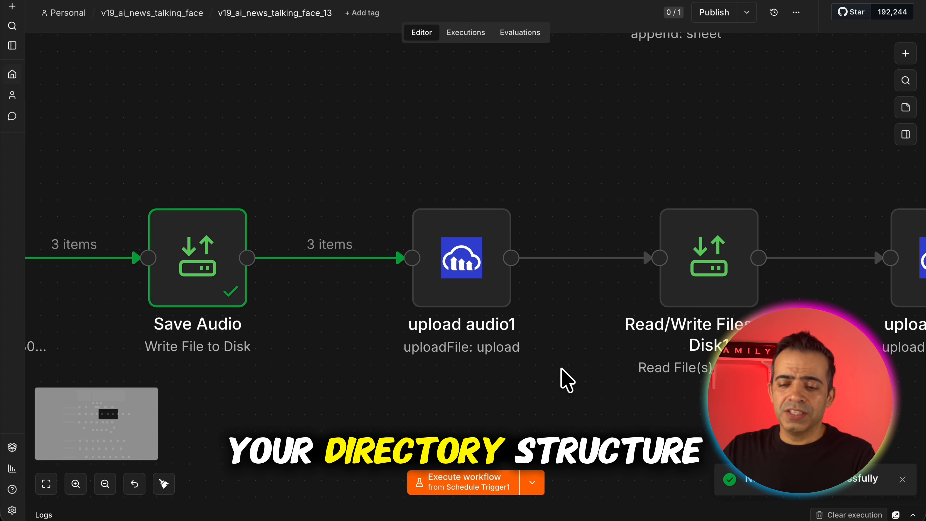
pyautogui.scroll(-5, 567, 380)
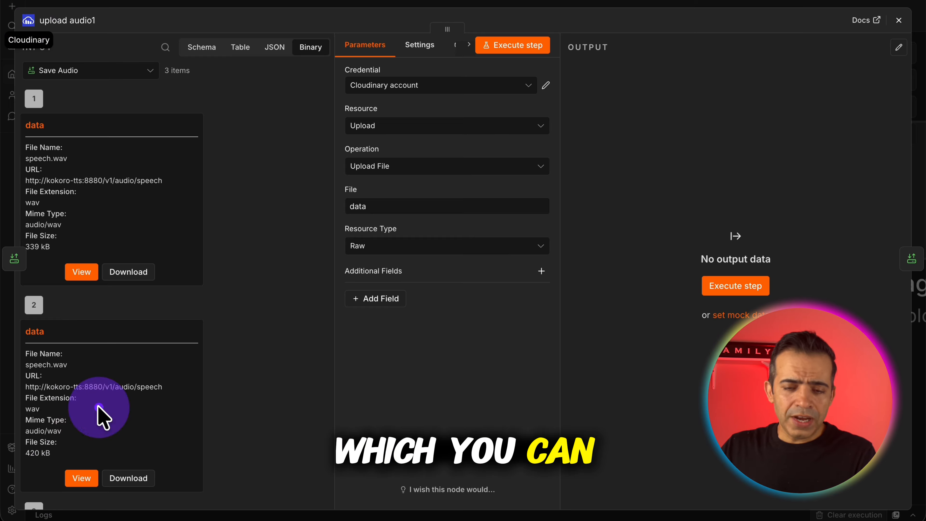
# Close the upload audio1 node and open the Community nodes settings.
pyautogui.press('Escape')
pyautogui.click(13, 511)
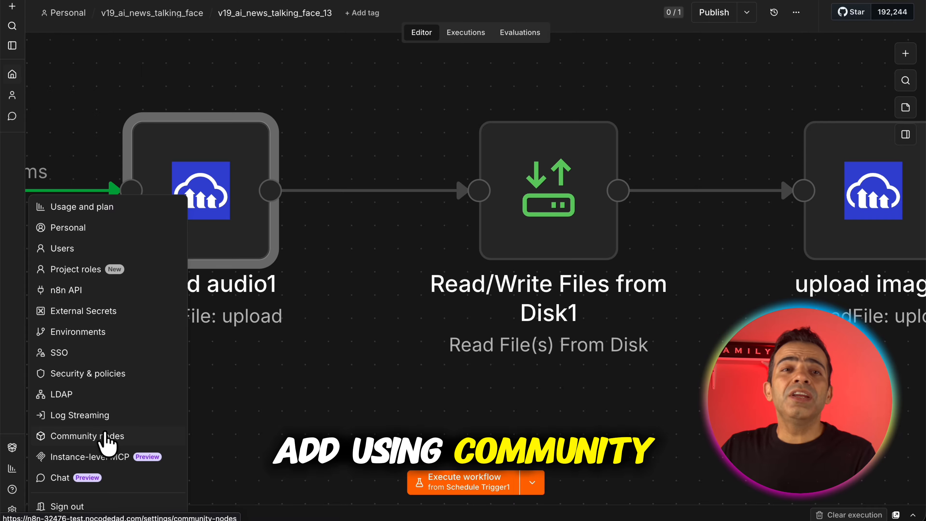
pyautogui.click(105, 438)
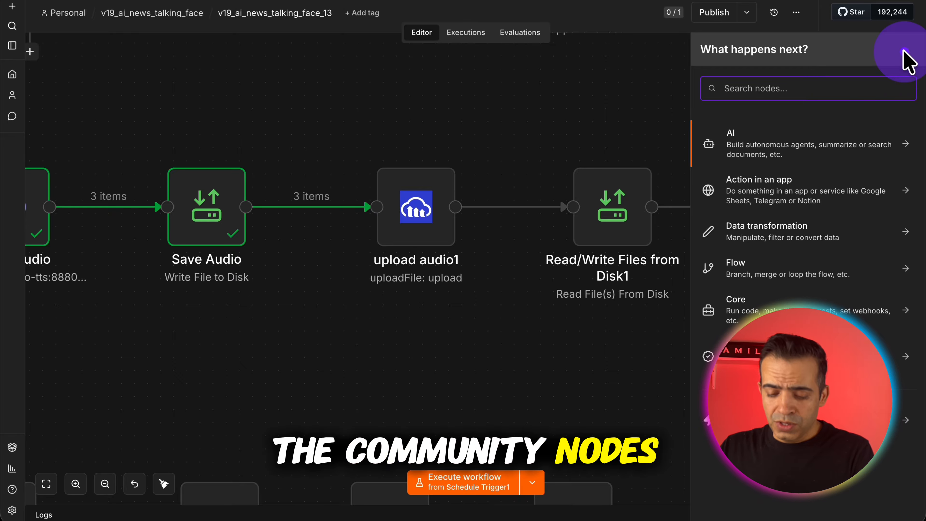
# Search the node library for "cloud" to find the Cloudinary node and close the search.
pyautogui.write('co')
pyautogui.press('BackSpace')
pyautogui.write('l')
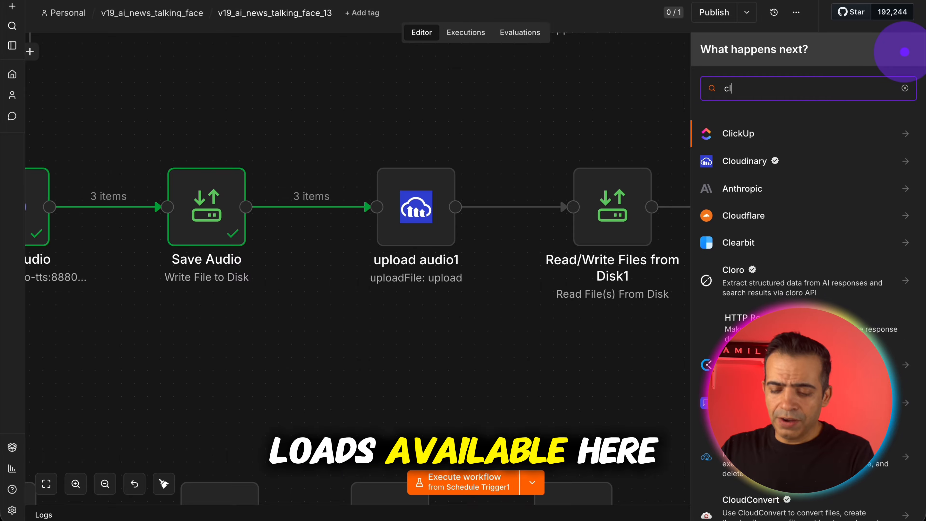
pyautogui.write('oud')
pyautogui.click(672, 124)
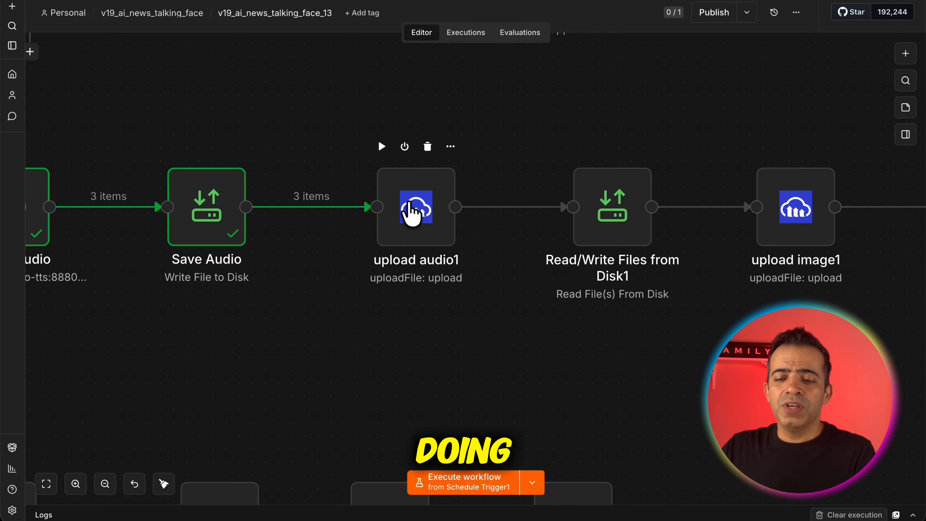
# Open the upload audio1 node, review its Cloudinary credential and upload settings, and execute it.
pyautogui.doubleClick(408, 199)
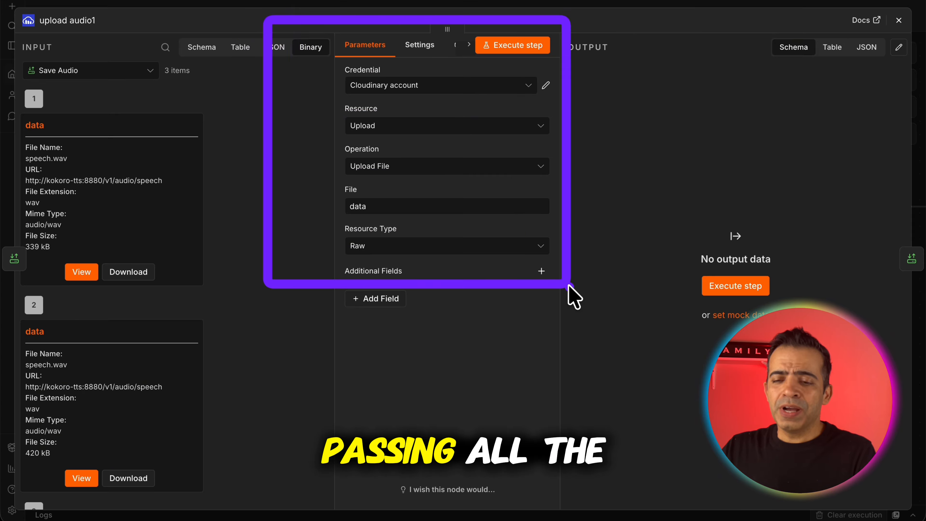
pyautogui.moveTo(596, 309); pyautogui.dragTo(598, 316)
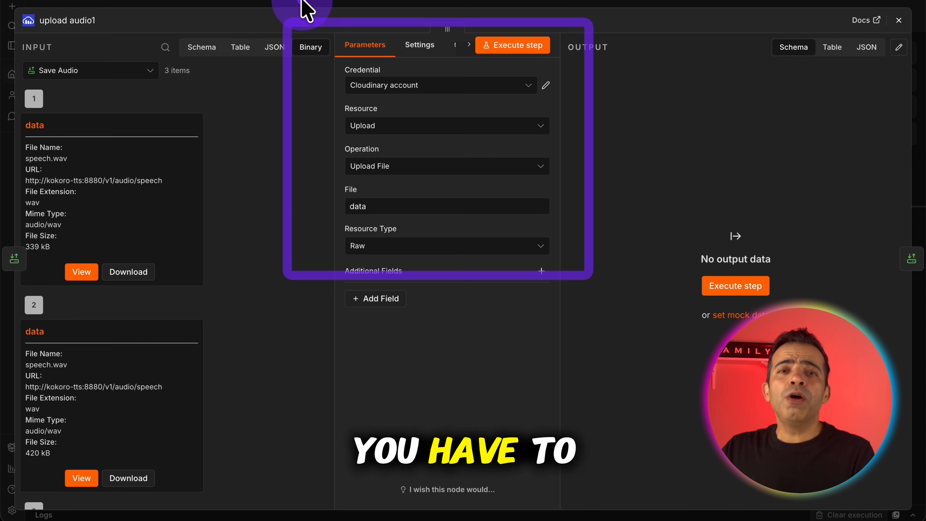
pyautogui.moveTo(295, 6); pyautogui.dragTo(621, 112)
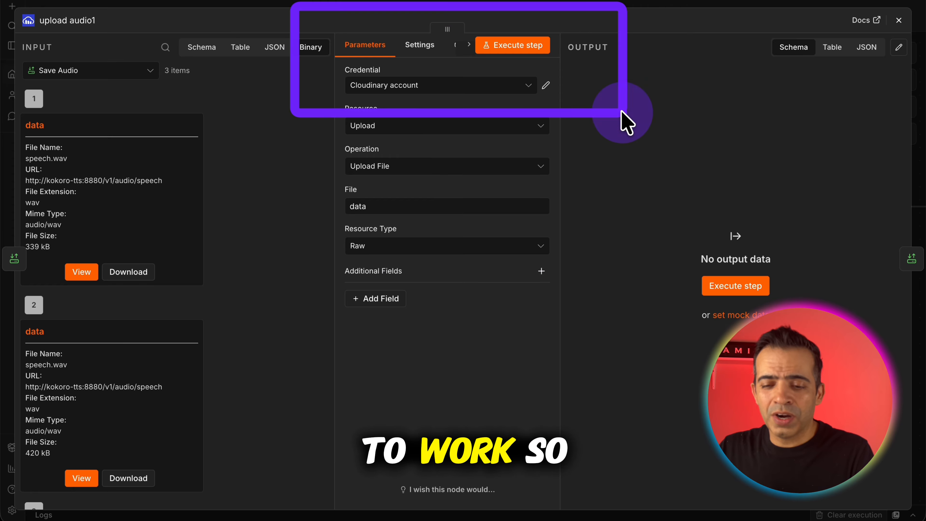
pyautogui.click(515, 47)
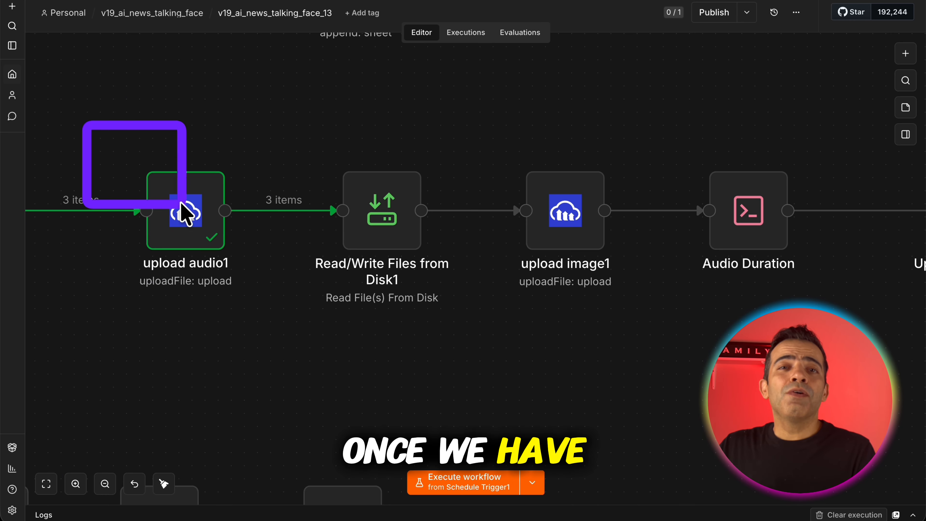
pyautogui.moveTo(180, 201); pyautogui.dragTo(276, 277)
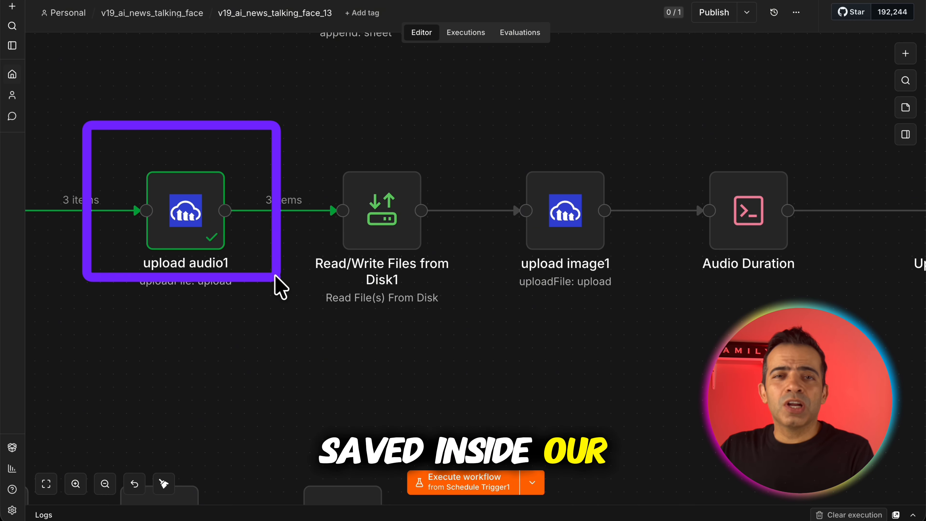
# Preview the avatar image v19_avatar_female1.png in the assets folder of n8n-docker-local.
pyautogui.moveTo(300, 113); pyautogui.dragTo(505, 330)
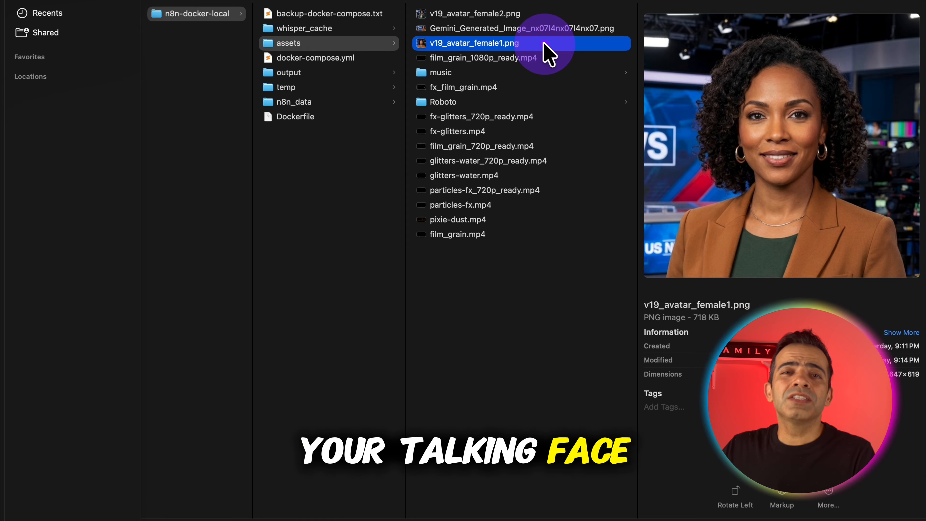
pyautogui.press('space')
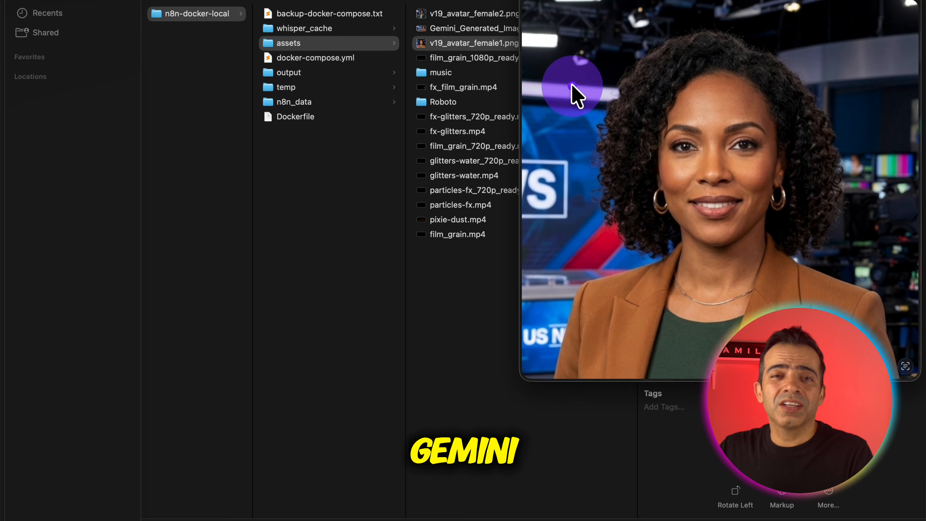
pyautogui.press('space')
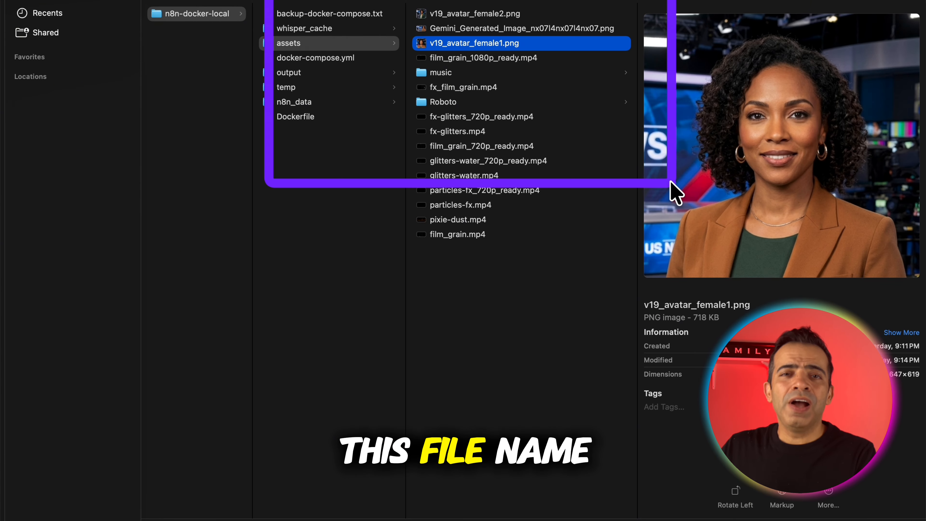
# Switch to the v19_ai_news_talking_face Google Sheet and check the avatar file name in the News Anchor column.
pyautogui.hotkey('ctrl', 'Up')
pyautogui.click(407, 171)
pyautogui.click(904, 310)
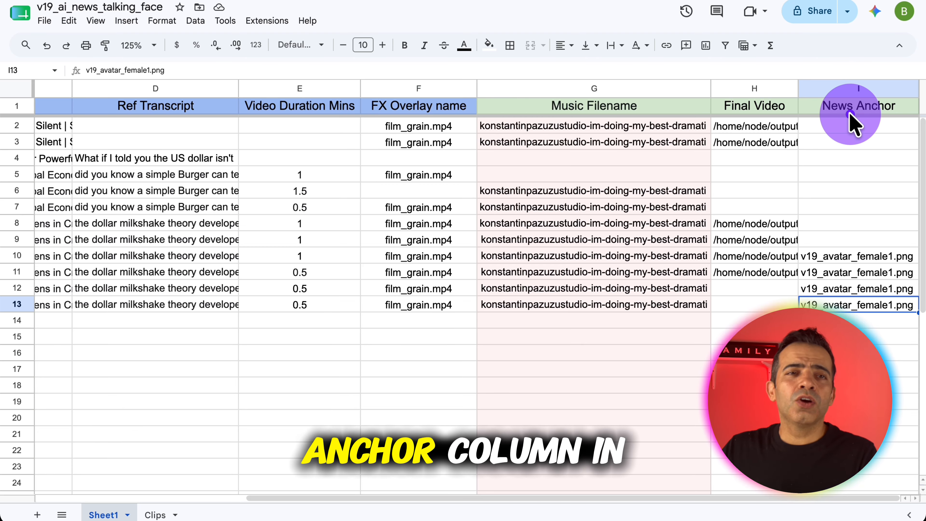
# Return to the n8n workflow and execute the Read/Write Files from Disk1 node to load the avatar image.
pyautogui.click(346, 155)
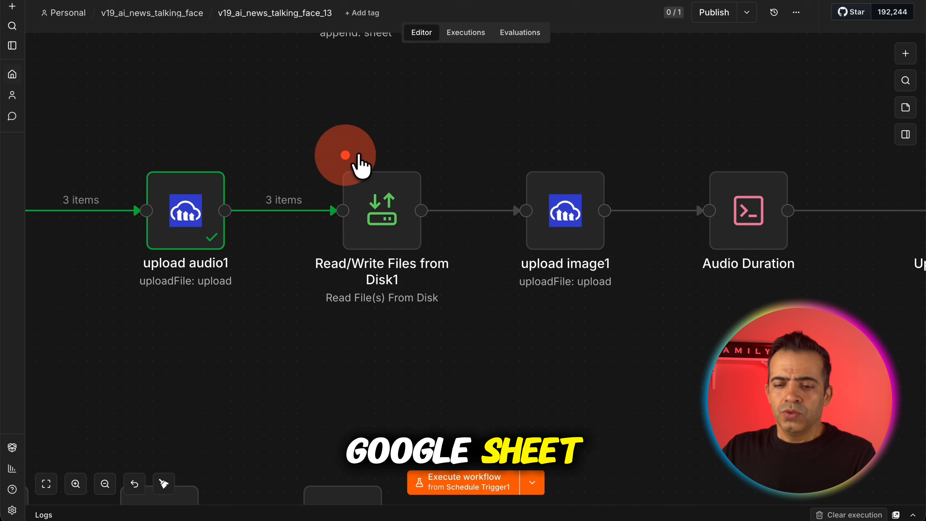
pyautogui.moveTo(302, 142); pyautogui.dragTo(555, 385)
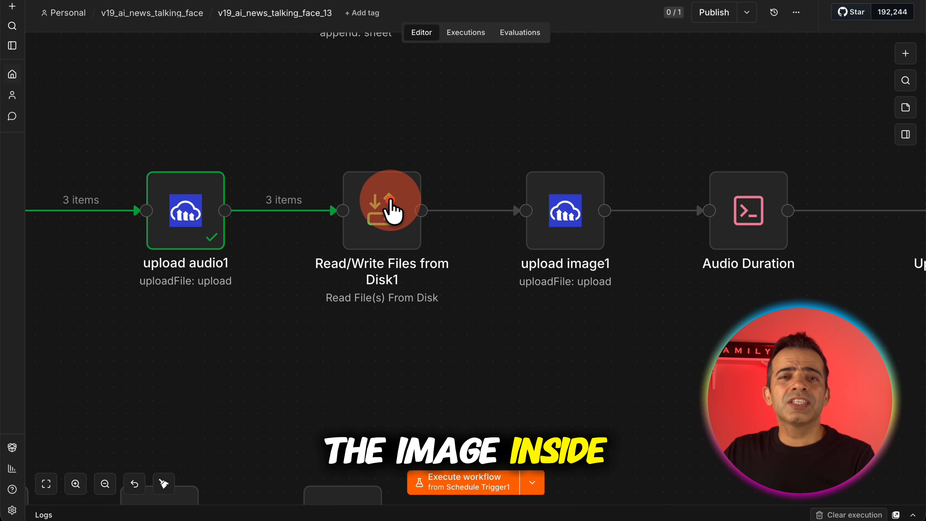
pyautogui.doubleClick(392, 212)
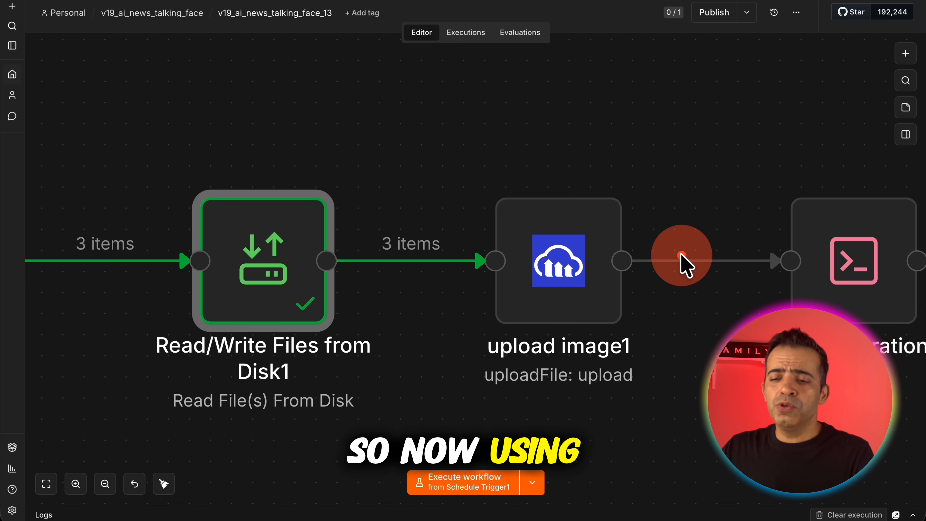
# Open the upload image1 node, review its Cloudinary credential and upload settings, and execute it.
pyautogui.moveTo(440, 168); pyautogui.dragTo(747, 454)
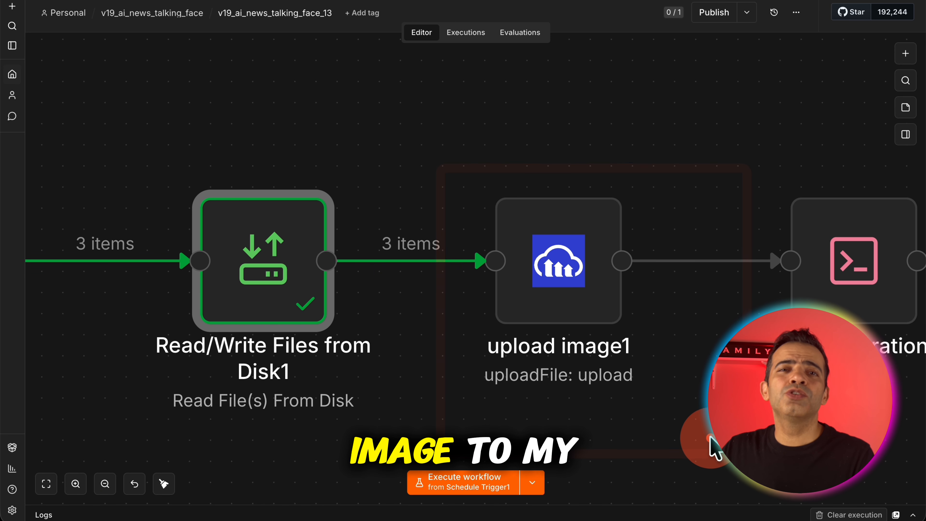
pyautogui.doubleClick(574, 270)
pyautogui.moveTo(290, 10)
pyautogui.mouseDown()
pyautogui.moveTo(653, 128)
pyautogui.moveTo(632, 130)
pyautogui.mouseUp()
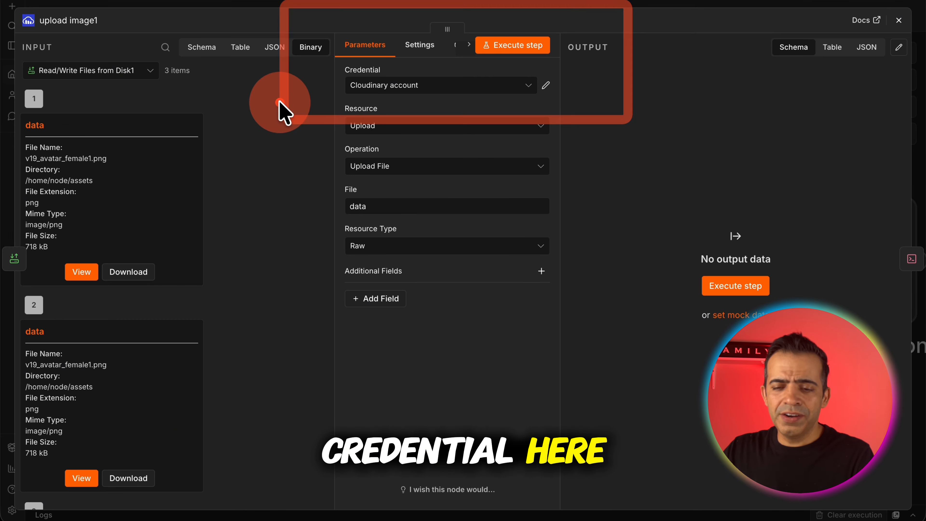
pyautogui.moveTo(277, 88)
pyautogui.mouseDown()
pyautogui.moveTo(562, 327)
pyautogui.moveTo(584, 321)
pyautogui.mouseUp()
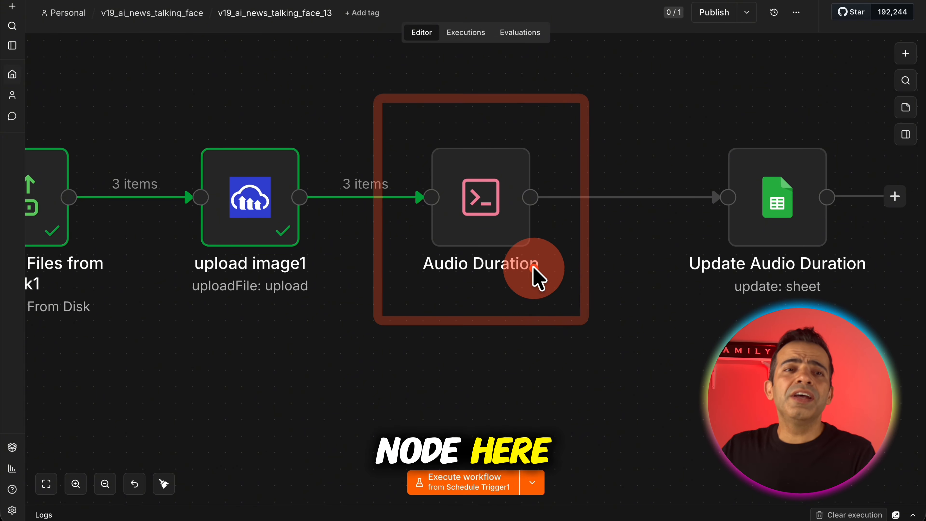
# Execute the Audio Duration node and run Update Audio Duration to write the durations and Cloudinary URLs to the sheet.
pyautogui.click(531, 262)
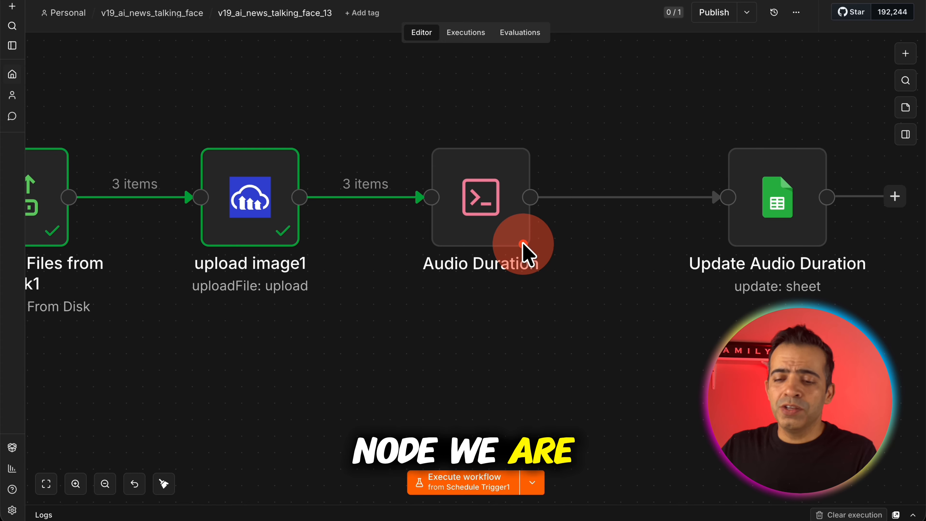
pyautogui.doubleClick(471, 198)
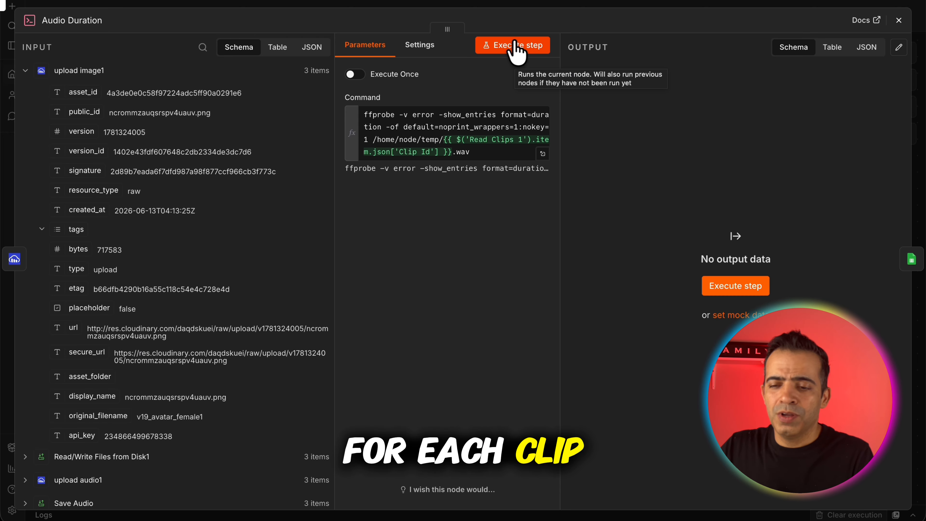
pyautogui.click(517, 48)
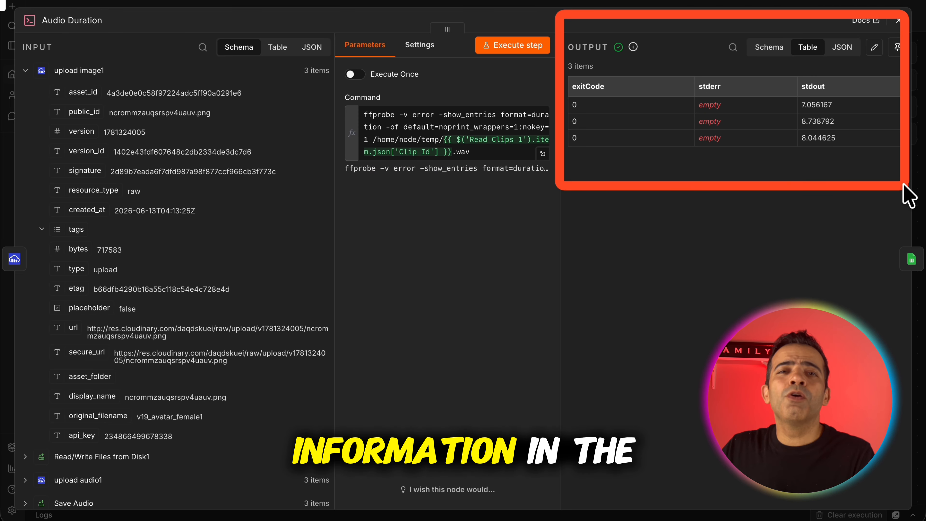
pyautogui.moveTo(659, 109); pyautogui.dragTo(902, 326)
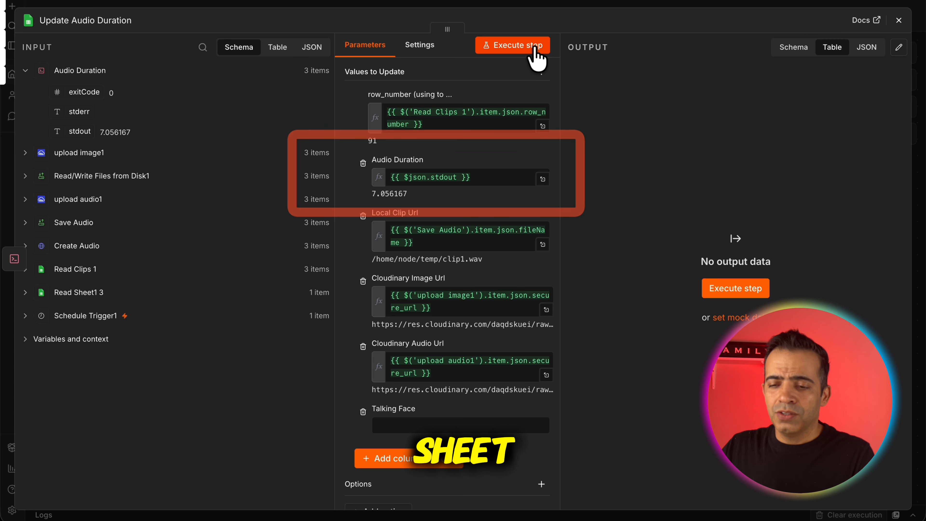
pyautogui.click(535, 51)
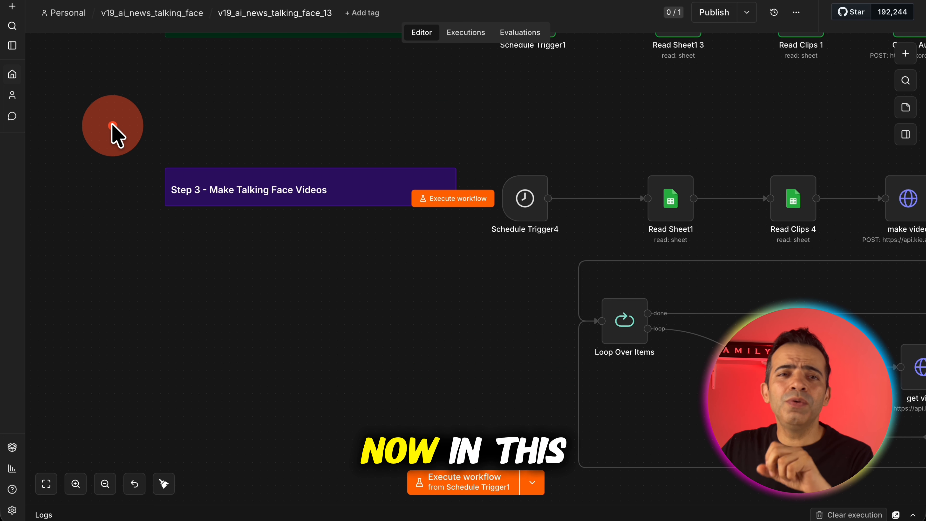
# Run Schedule Trigger4 in the Step 3 - Make Talking Face Videos section and execute the nodes through Read Clips 4.
pyautogui.moveTo(113, 125)
pyautogui.mouseDown()
pyautogui.moveTo(114, 134)
pyautogui.moveTo(552, 303)
pyautogui.mouseUp()
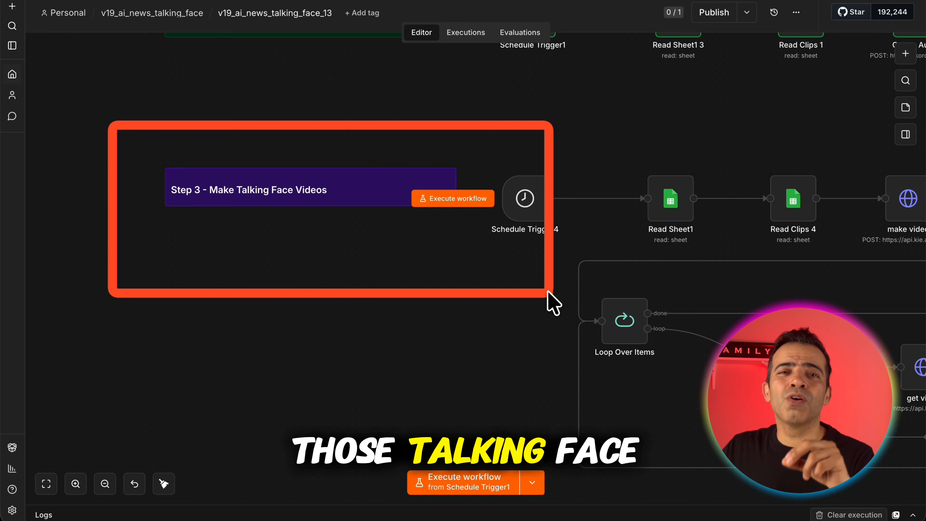
pyautogui.hscroll(9, 551, 304)
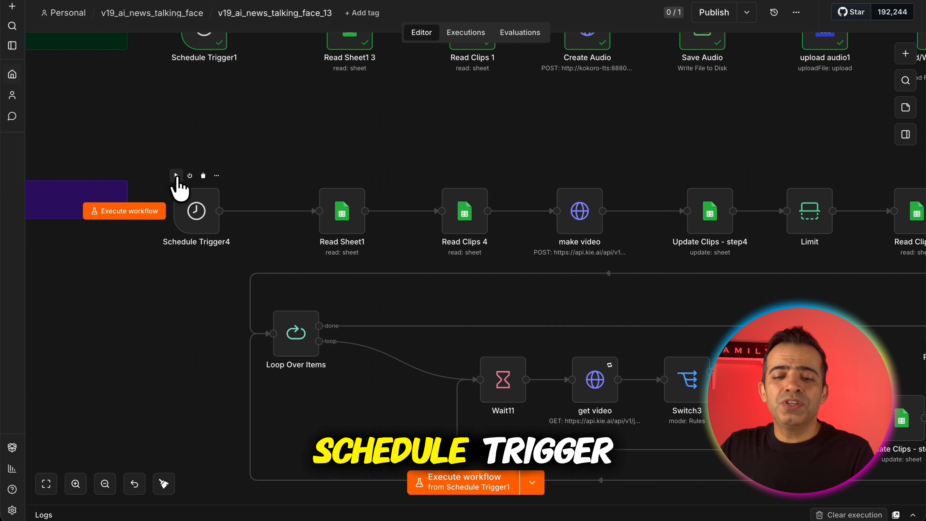
pyautogui.click(176, 176)
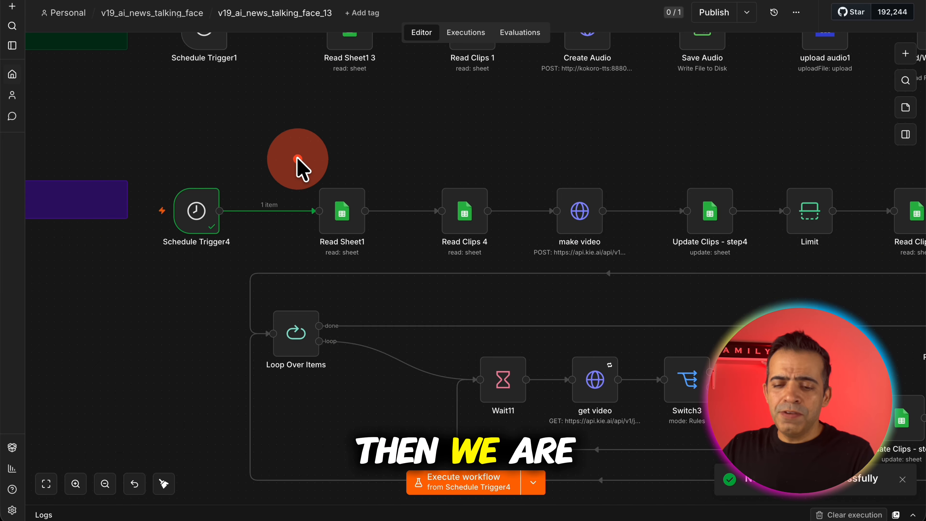
pyautogui.moveTo(551, 288); pyautogui.dragTo(558, 293)
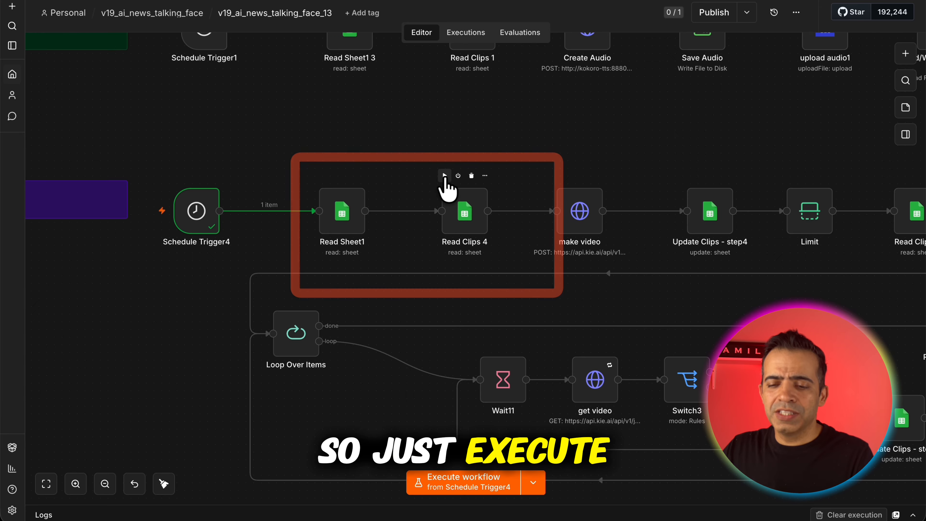
pyautogui.click(445, 176)
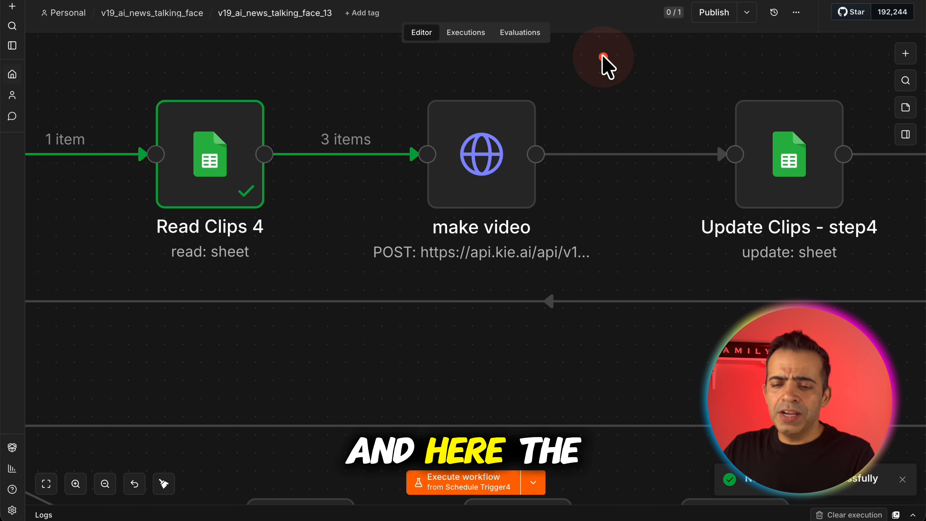
# Open the make video HTTP request node and examine its Kie AI createTask request settings.
pyautogui.moveTo(366, 78); pyautogui.dragTo(638, 299)
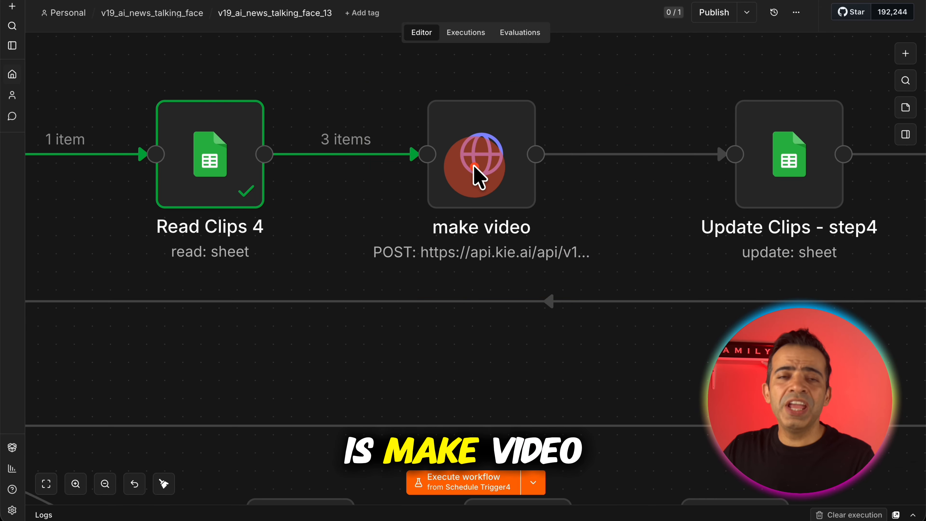
pyautogui.doubleClick(478, 173)
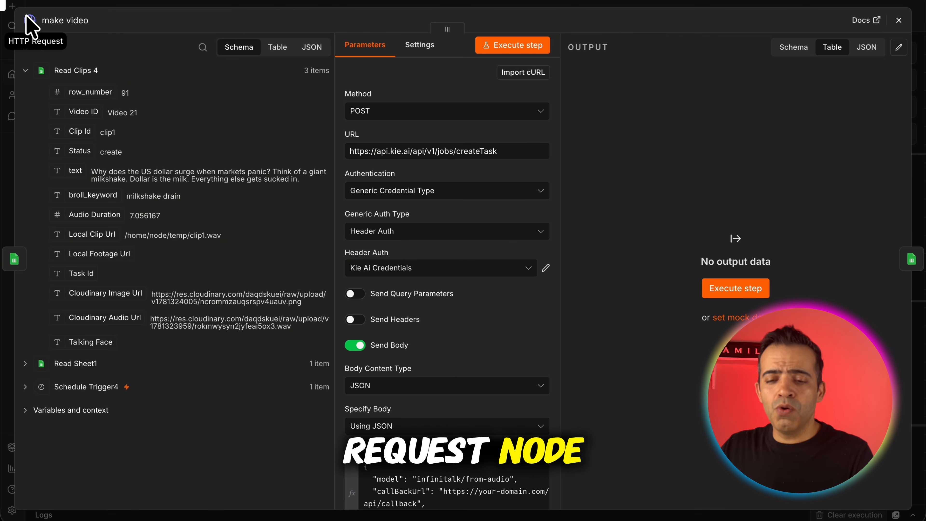
pyautogui.click(295, 23)
pyautogui.moveTo(295, 21)
pyautogui.mouseDown()
pyautogui.moveTo(612, 180)
pyautogui.moveTo(640, 184)
pyautogui.mouseUp()
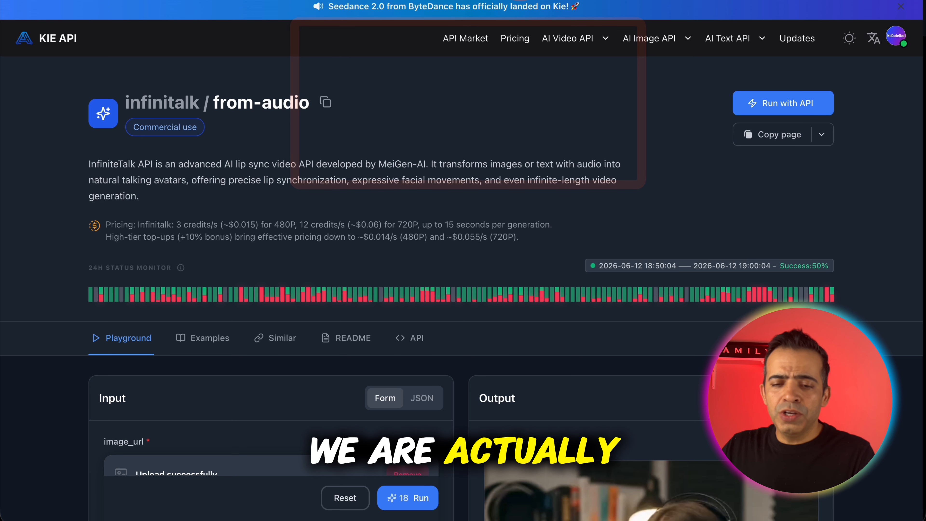
# Review the make video node's JSON body with the infinitalk/from-audio model and Cloudinary URLs, and execute the node.
pyautogui.click(101, 63)
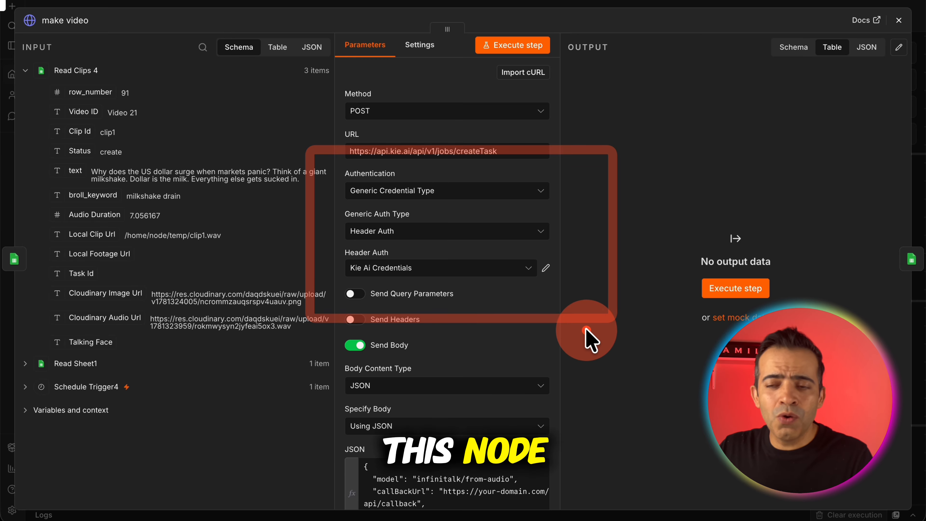
pyautogui.scroll(-5, 543, 414)
pyautogui.click(546, 382)
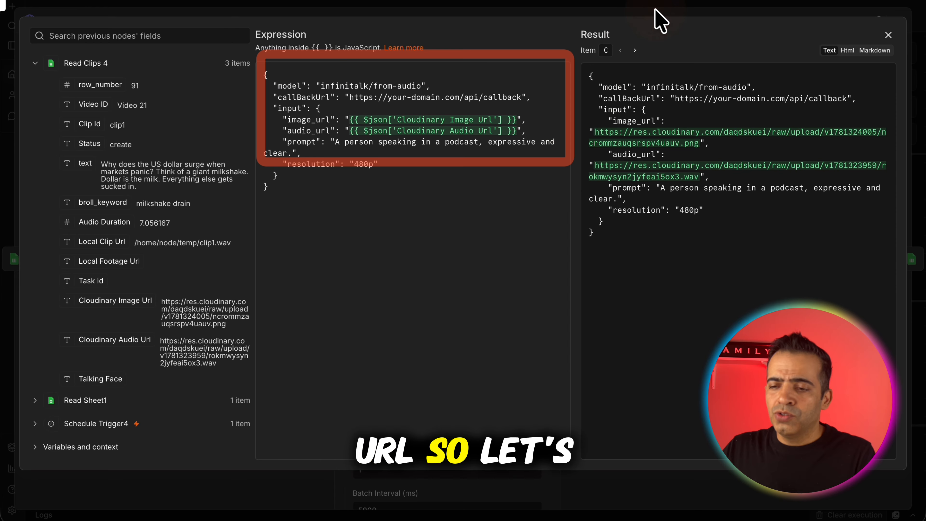
pyautogui.click(656, 16)
pyautogui.click(530, 50)
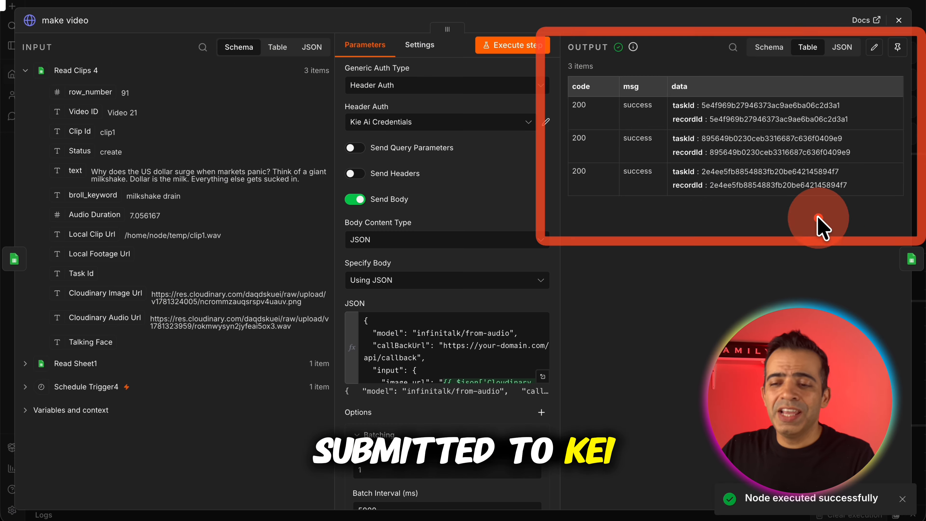
pyautogui.click(707, 5)
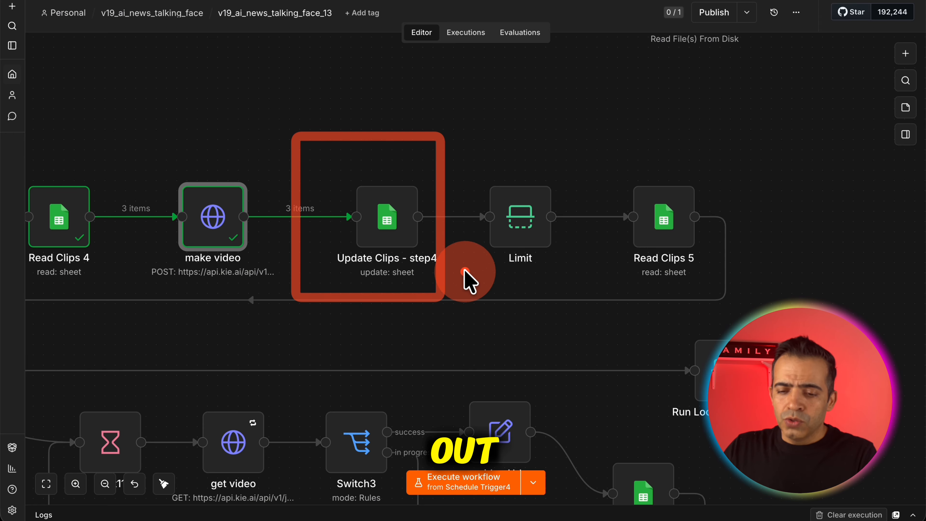
# Open the Update Clips - step4 node, review its Task Id mapping, and execute it to write the task IDs to the Clips sheet.
pyautogui.moveTo(403, 230)
pyautogui.doubleClick(401, 227)
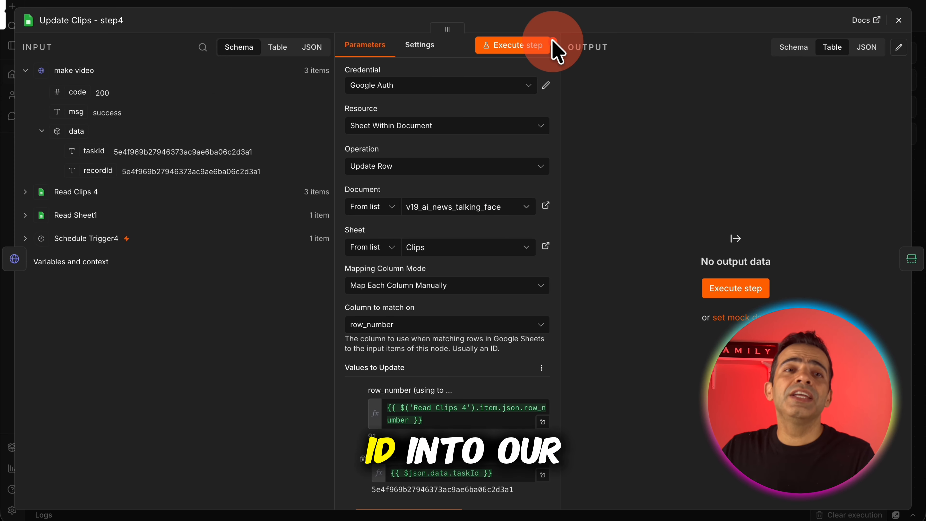
pyautogui.scroll(-3, 544, 52)
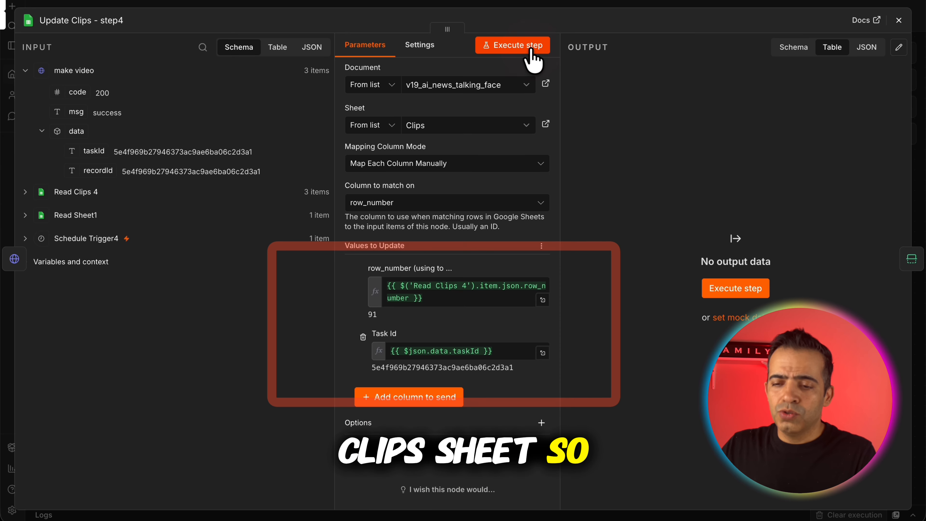
pyautogui.click(540, 47)
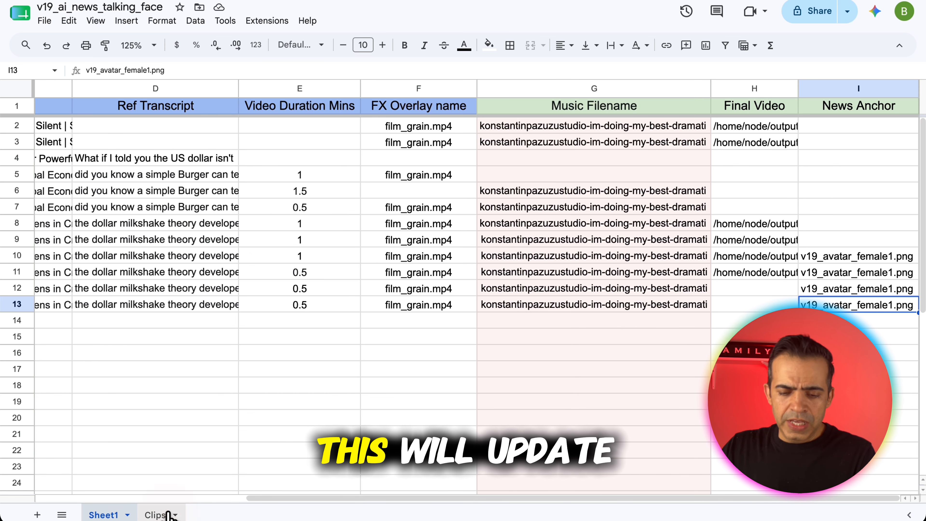
# Check the Task Id column for the newest clips on the Clips tab of the v19_ai_news_talking_face spreadsheet.
pyautogui.click(155, 514)
pyautogui.hscroll(10, 641, 429)
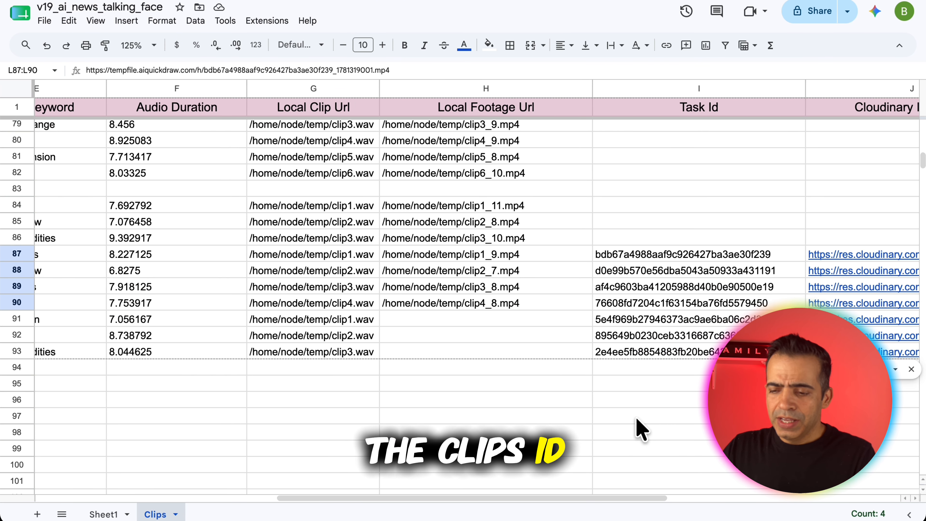
pyautogui.rightClick(533, 433)
pyautogui.click(407, 434)
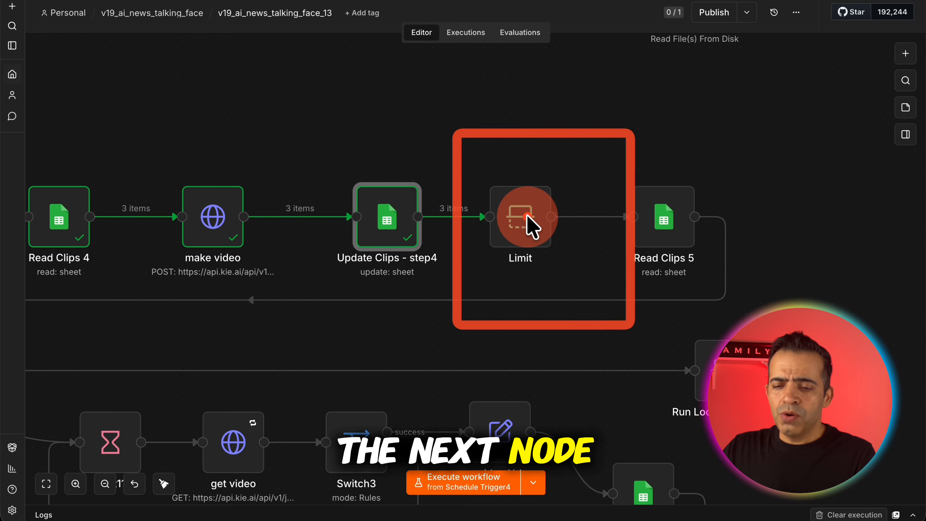
# Execute the Limit and Read Clips 5 nodes, and inspect the Task Id values in the Read Clips 5 output.
pyautogui.moveTo(510, 182)
pyautogui.click(494, 170)
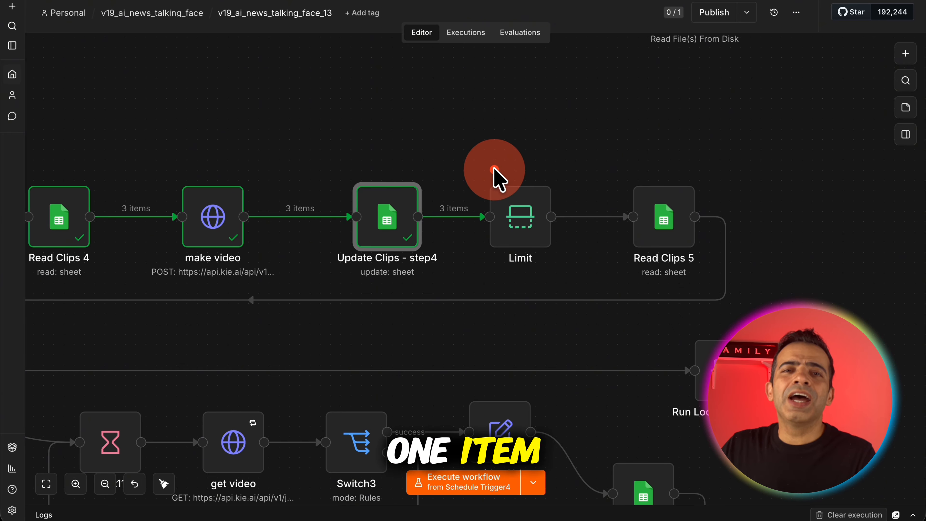
pyautogui.click(495, 170)
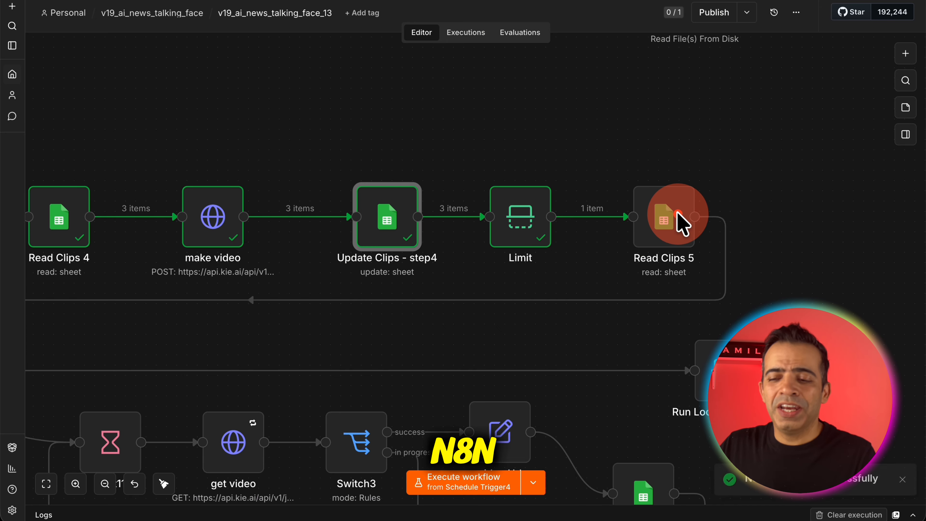
pyautogui.click(637, 169)
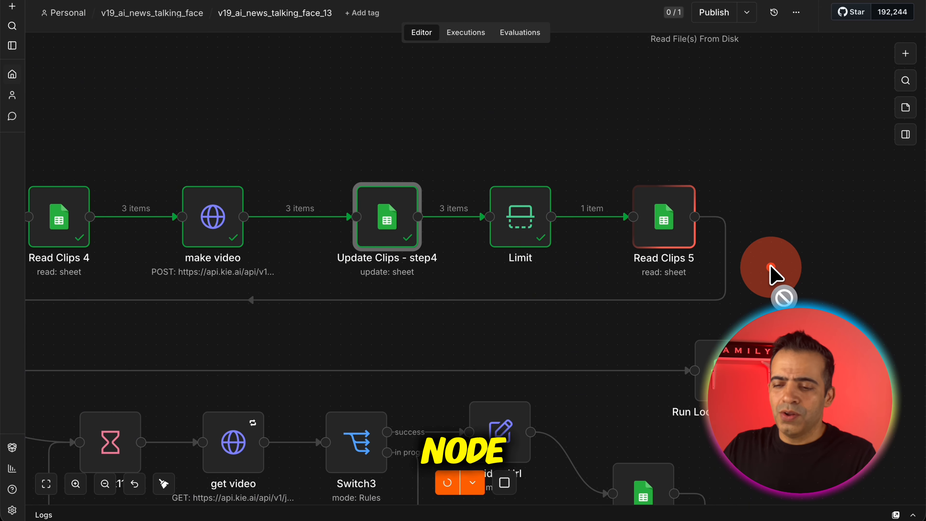
pyautogui.doubleClick(665, 222)
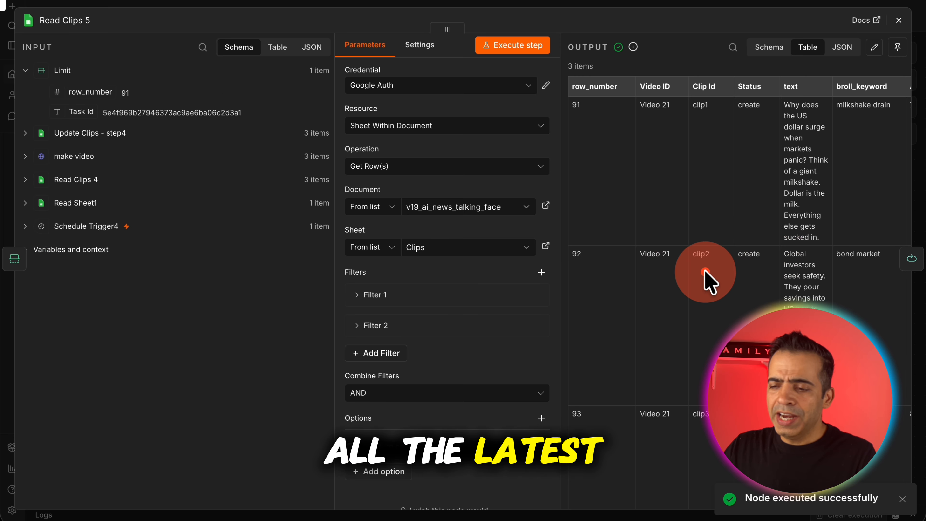
pyautogui.hscroll(10, 833, 284)
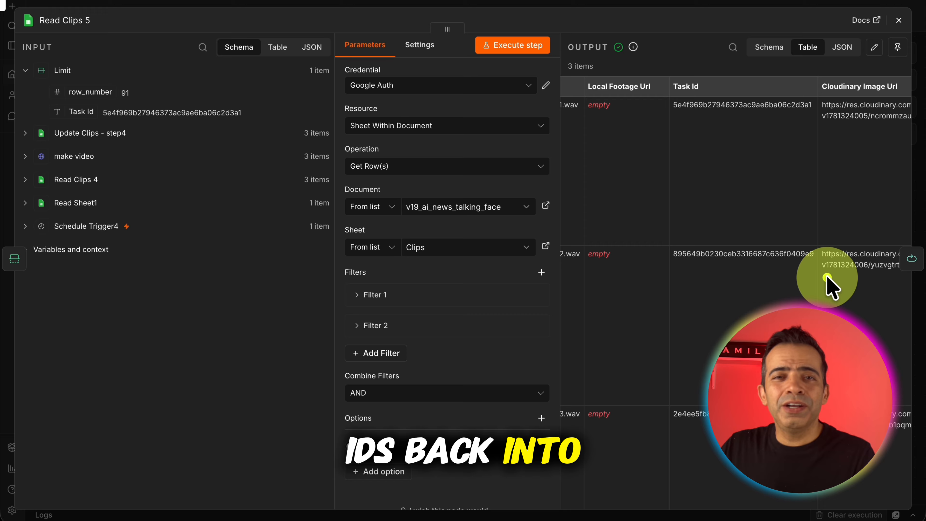
pyautogui.press('Escape')
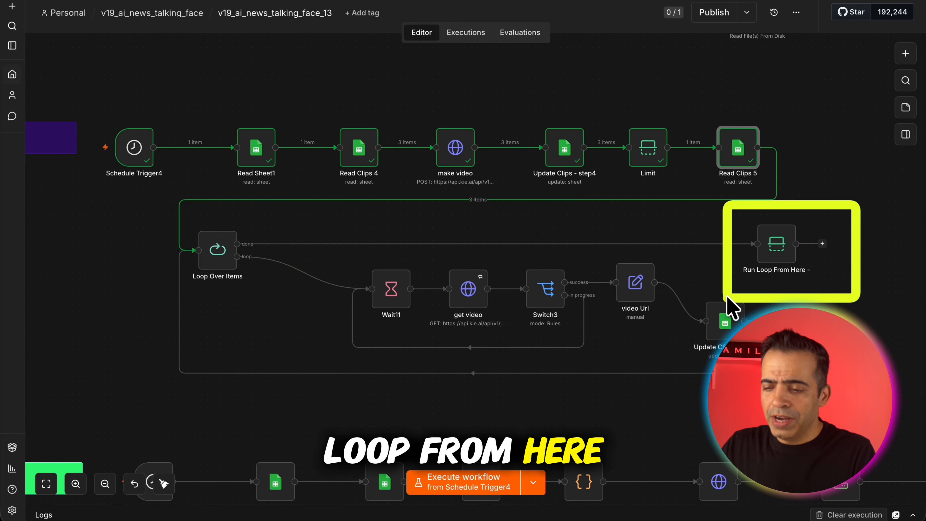
# Examine the Wait11 node's interval and the get video node's Kie AI recordInfo request with its taskId parameter.
pyautogui.click(204, 249)
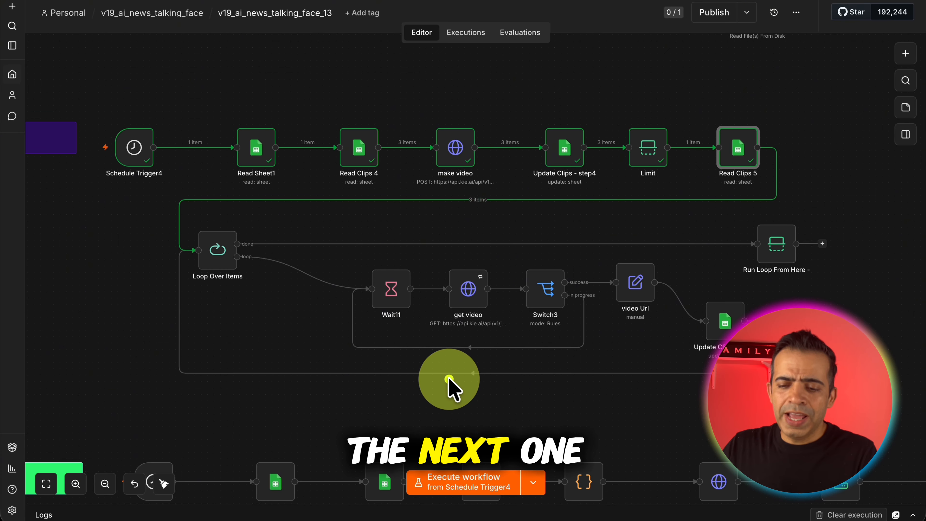
pyautogui.doubleClick(391, 288)
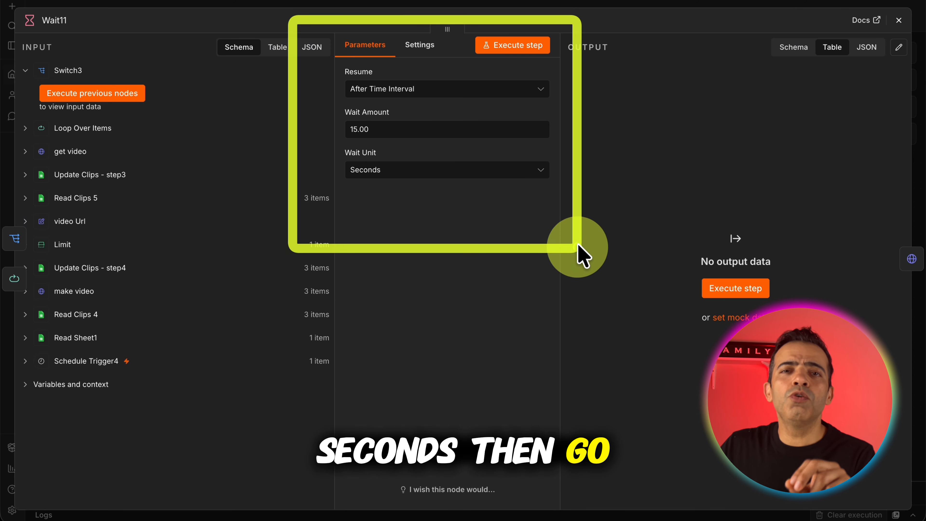
pyautogui.click(664, 6)
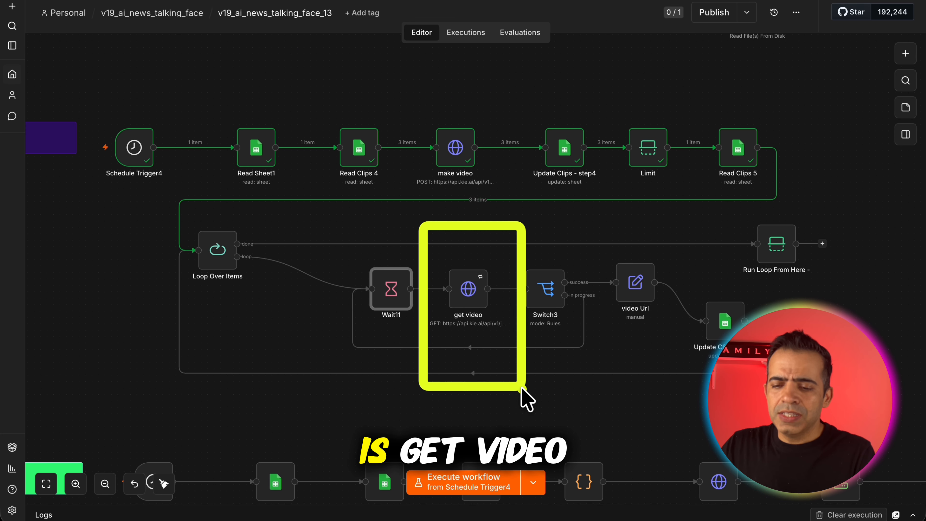
pyautogui.doubleClick(477, 302)
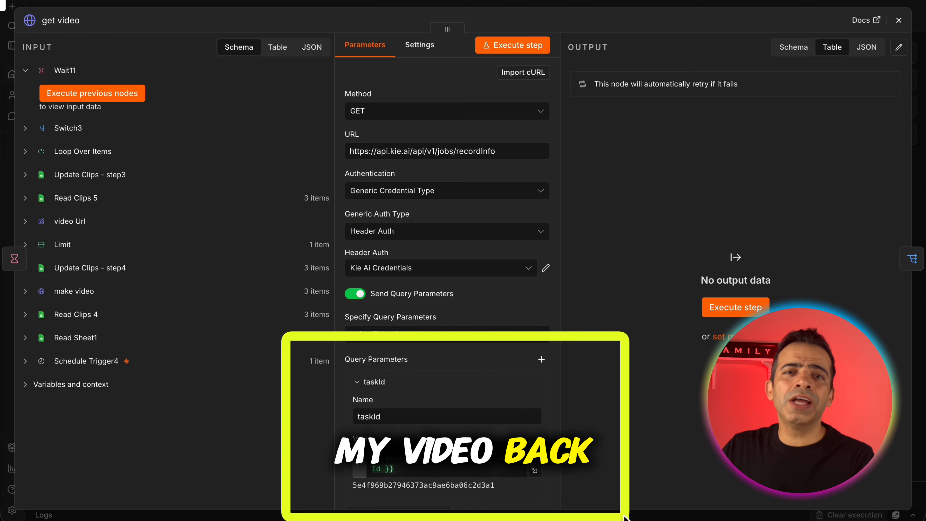
pyautogui.press('Escape')
# Examine the Switch3 success and in-progress branches and the video_result field mapping in the video Url node.
pyautogui.moveTo(435, 88); pyautogui.dragTo(628, 426)
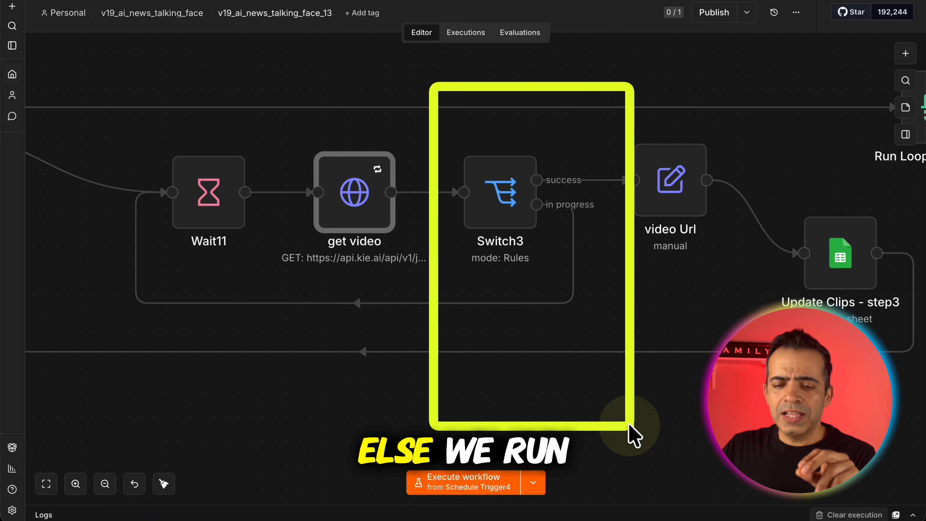
pyautogui.moveTo(83, 81); pyautogui.dragTo(647, 410)
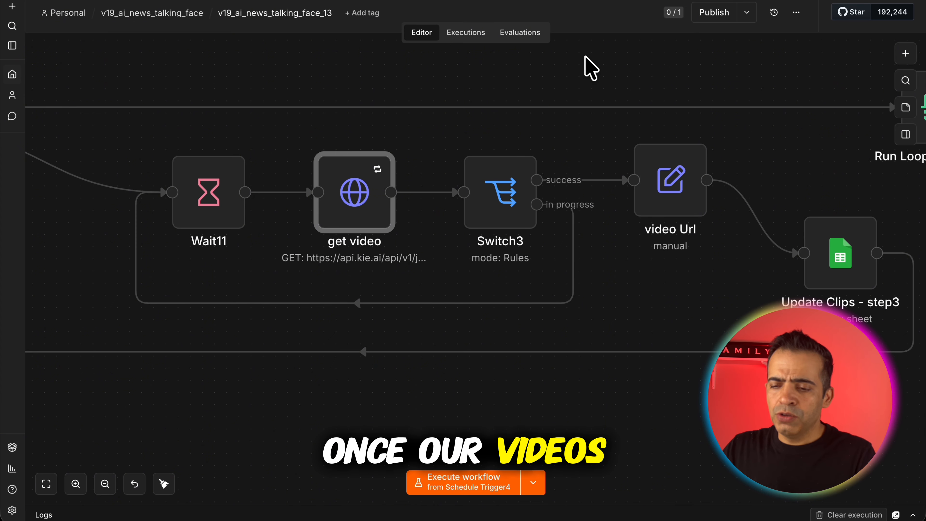
pyautogui.moveTo(582, 56); pyautogui.dragTo(780, 303)
pyautogui.click(681, 179)
pyautogui.doubleClick(681, 180)
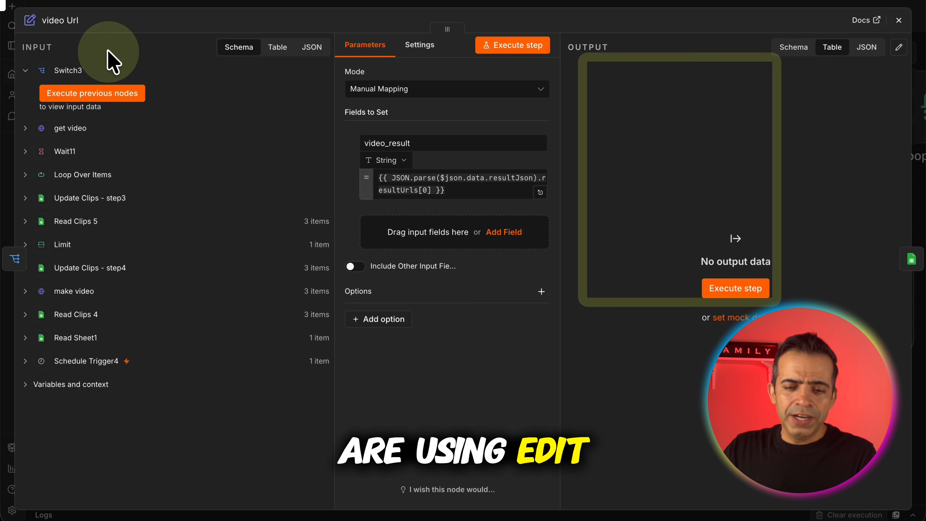
pyautogui.moveTo(291, 41)
pyautogui.mouseDown()
pyautogui.moveTo(571, 207)
pyautogui.moveTo(595, 243)
pyautogui.mouseUp()
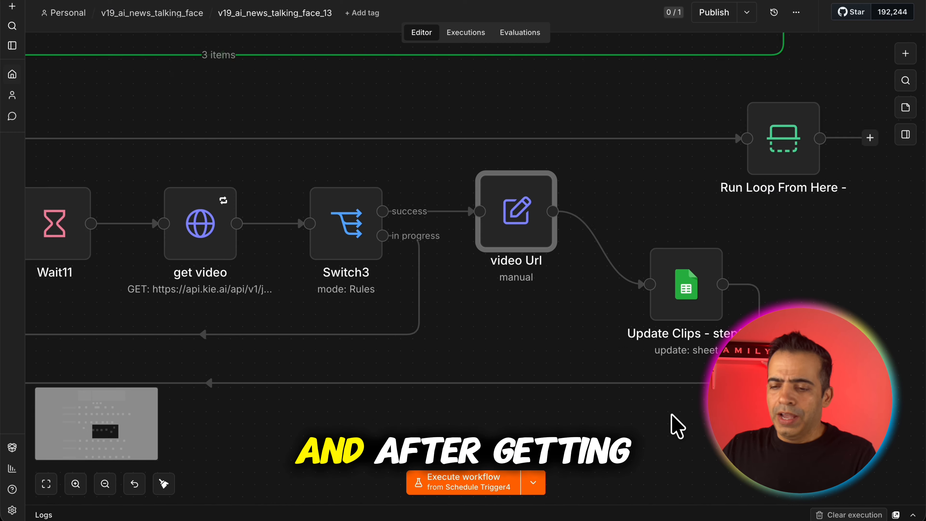
# Open the Update Clips - step3 node and examine its Status and Talking Face column mappings.
pyautogui.hscroll(5, 575, 259)
pyautogui.click(551, 292)
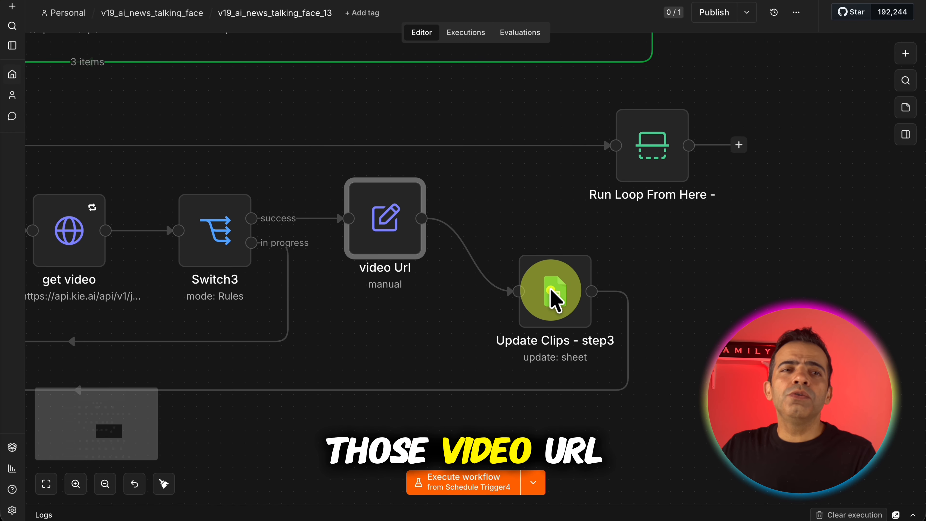
pyautogui.doubleClick(549, 290)
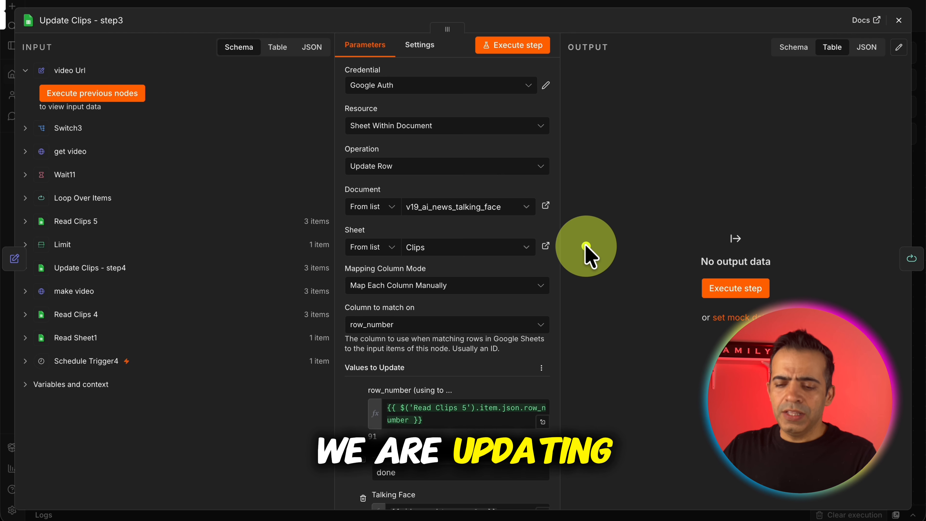
pyautogui.scroll(-4, 532, 328)
pyautogui.moveTo(295, 36); pyautogui.dragTo(627, 448)
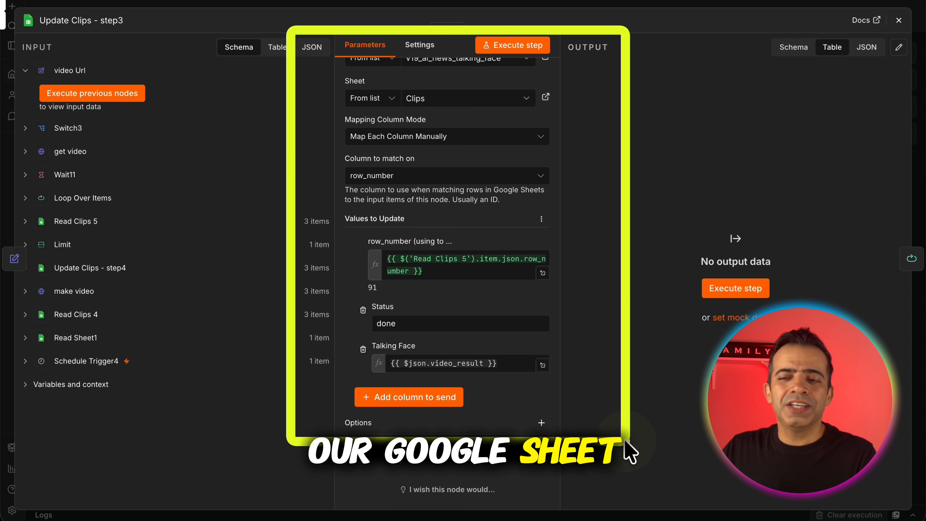
pyautogui.press('Escape')
# Execute the Run Loop From Here node to fetch the talking face videos and update the Clips sheet.
pyautogui.scroll(-5, 720, 248)
pyautogui.moveTo(691, 190)
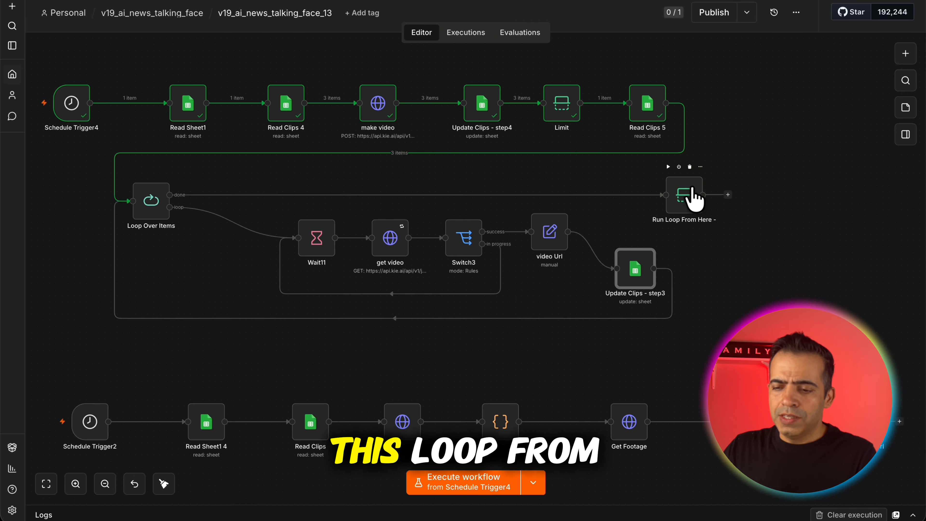
pyautogui.scroll(3, 692, 190)
pyautogui.click(649, 152)
pyautogui.scroll(-3, 713, 267)
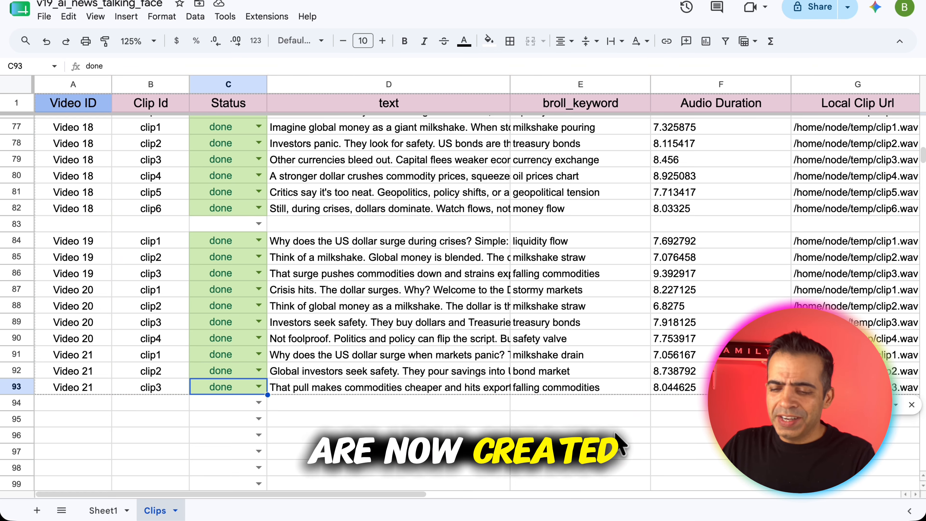
# Check the Video 21 rows across the Clips sheet's columns for the saved talking face results.
pyautogui.hscroll(10, 619, 443)
pyautogui.scroll(-5, 618, 444)
pyautogui.scroll(5, 619, 444)
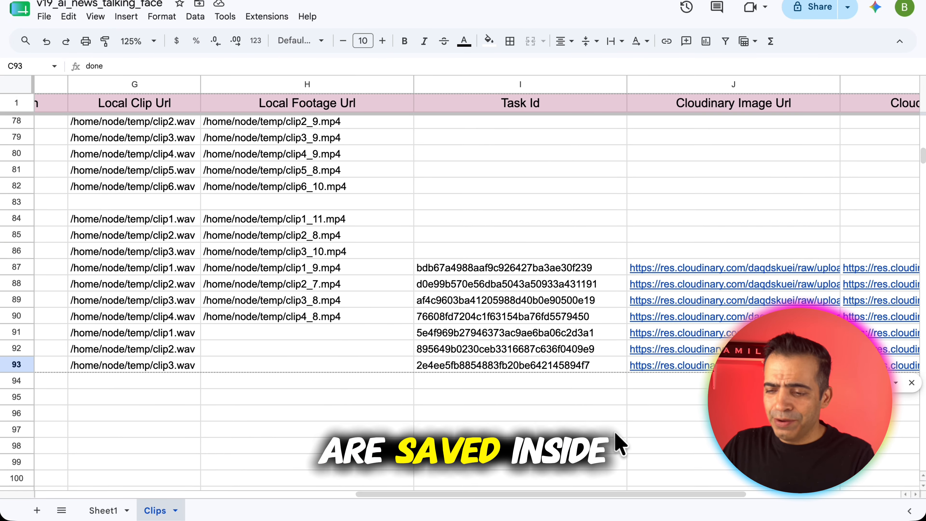
pyautogui.hscroll(4, 618, 444)
pyautogui.scroll(1, 619, 444)
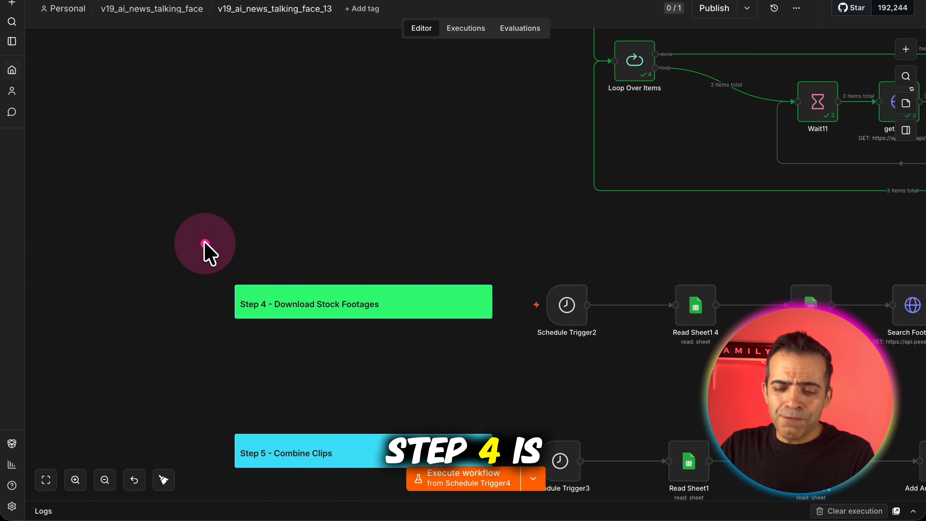
# Run Schedule Trigger2 in the Step 4 - Download Stock Footages section and execute the nodes through Read Clips.
pyautogui.moveTo(207, 252); pyautogui.dragTo(525, 392)
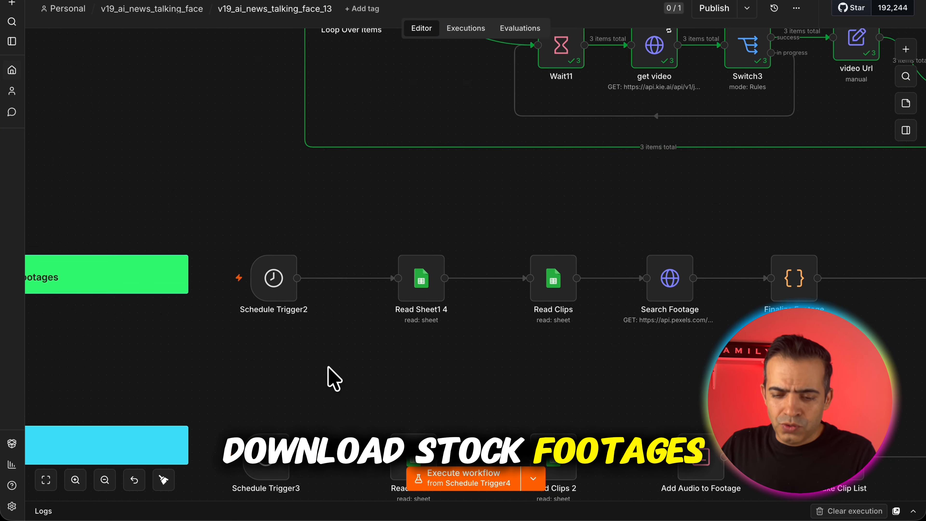
pyautogui.scroll(3, 328, 367)
pyautogui.click(237, 230)
pyautogui.click(241, 219)
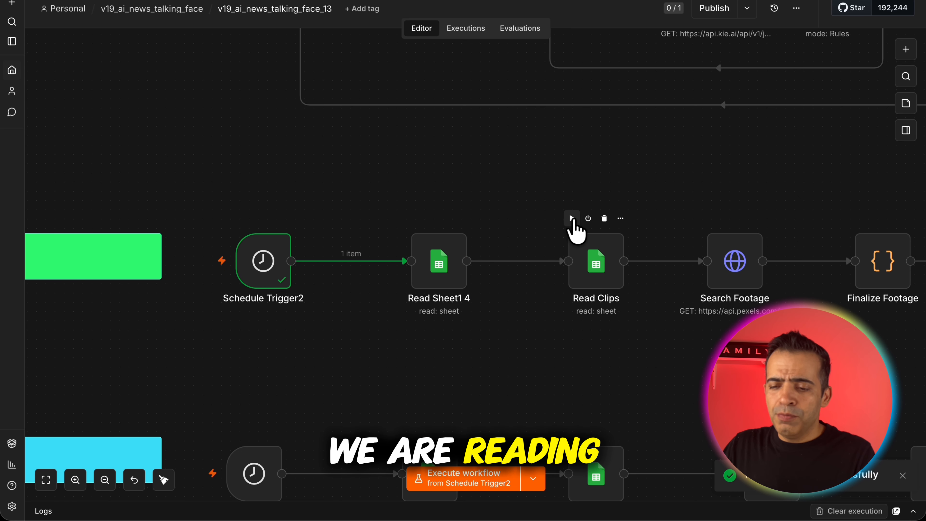
pyautogui.click(572, 218)
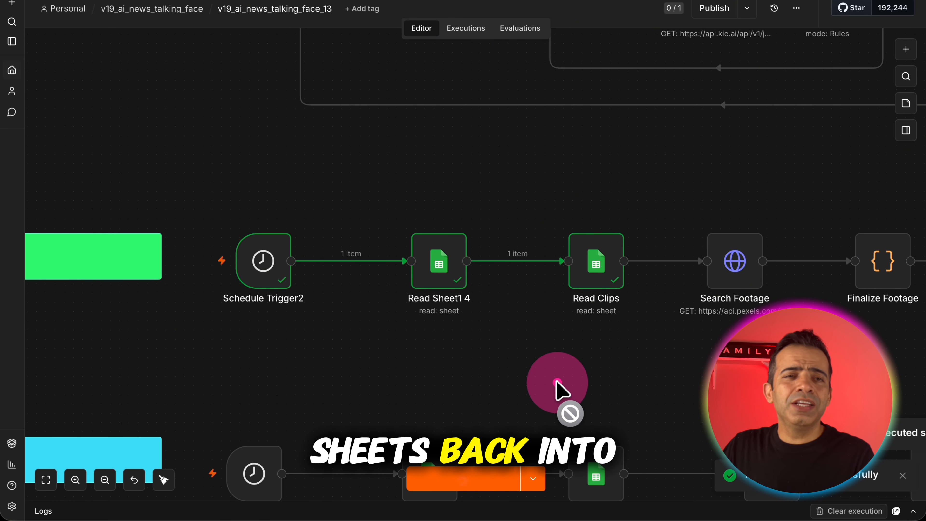
# Open the Search Footage node and execute it to query Pexels for footage matching the clips.
pyautogui.hscroll(10, 534, 388)
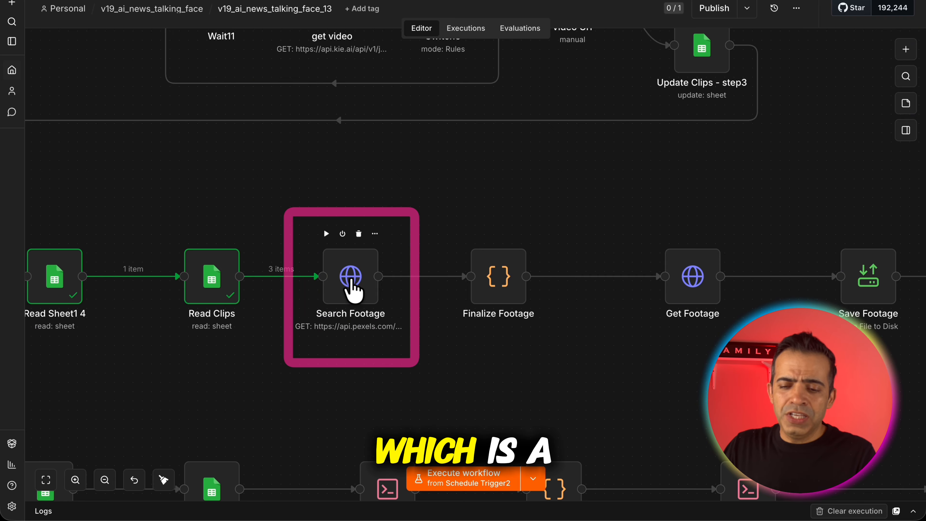
pyautogui.doubleClick(351, 288)
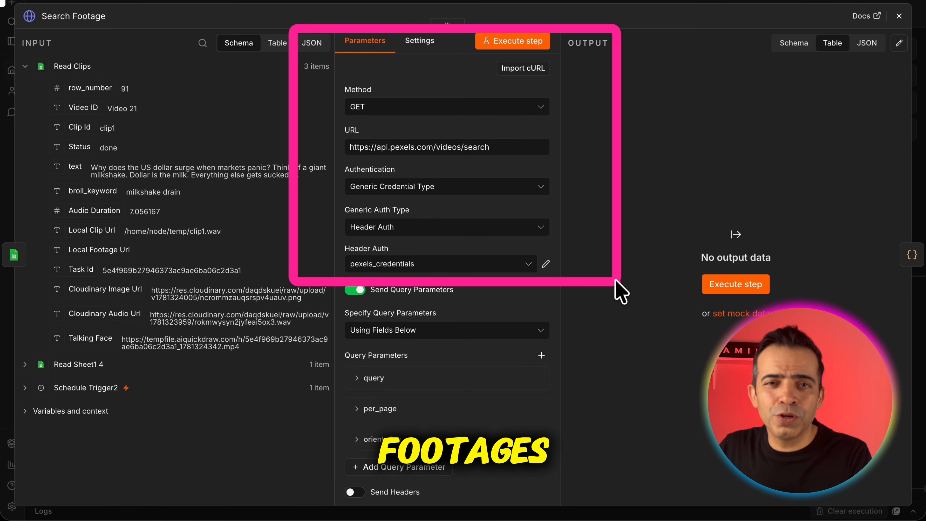
pyautogui.click(533, 42)
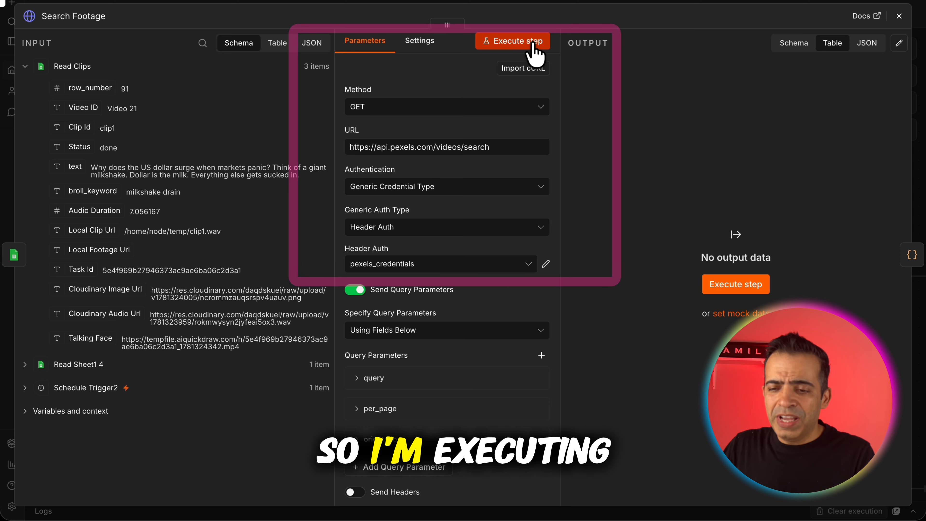
pyautogui.click(707, 2)
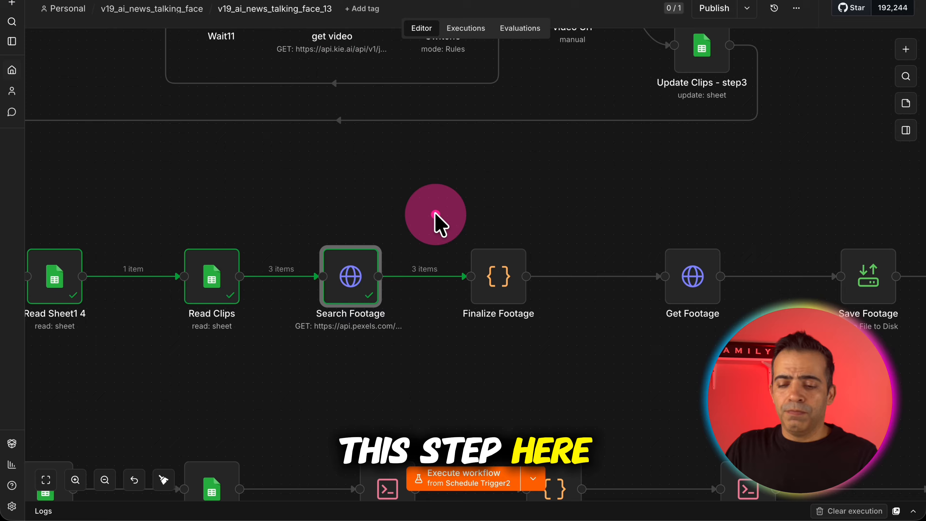
# Execute the Finalize Footage node and review the selected footage in its output table.
pyautogui.moveTo(434, 210); pyautogui.dragTo(602, 360)
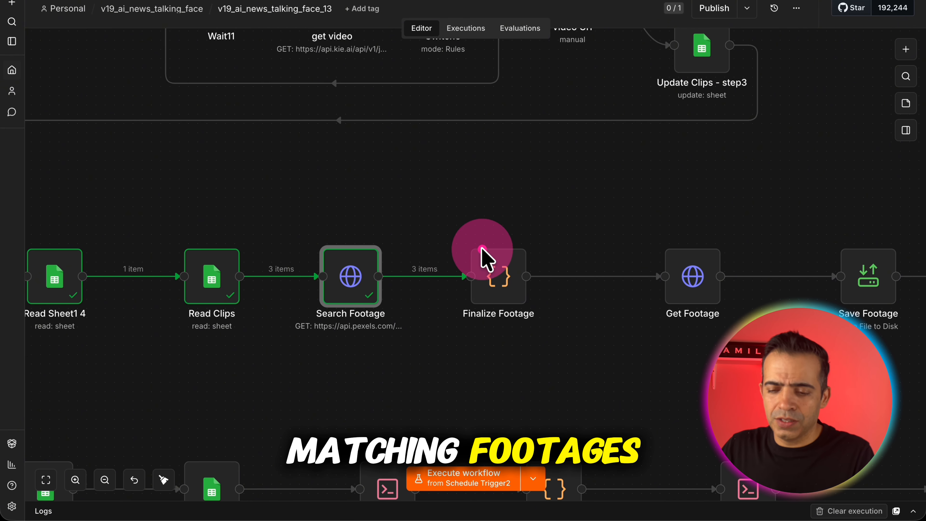
pyautogui.click(471, 234)
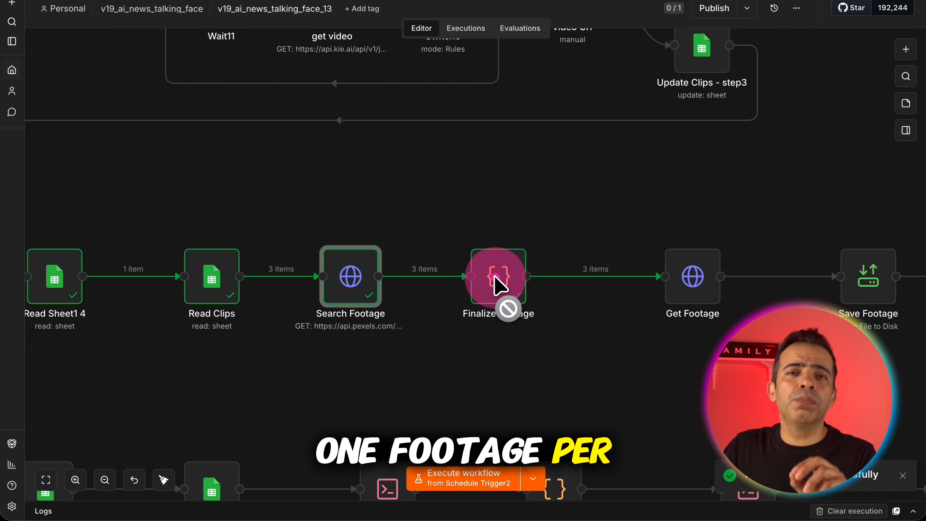
pyautogui.doubleClick(503, 278)
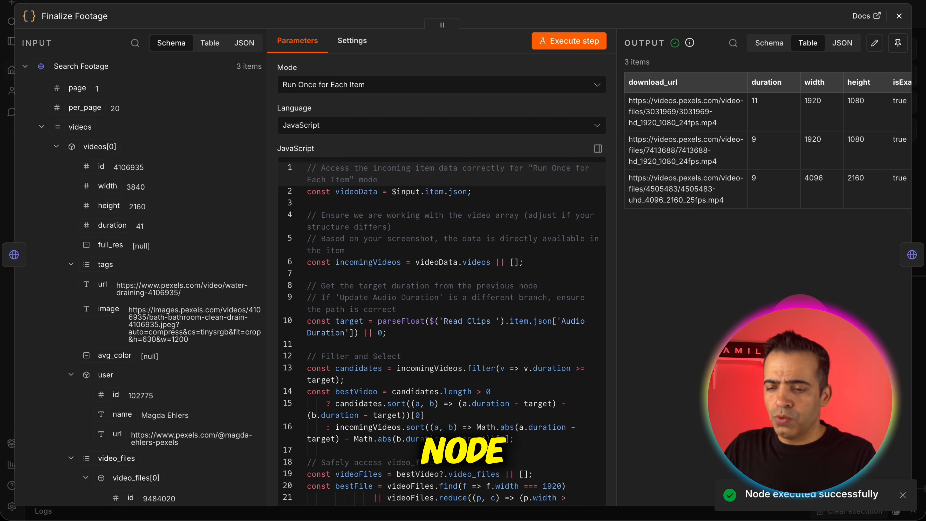
pyautogui.moveTo(601, 29); pyautogui.dragTo(896, 241)
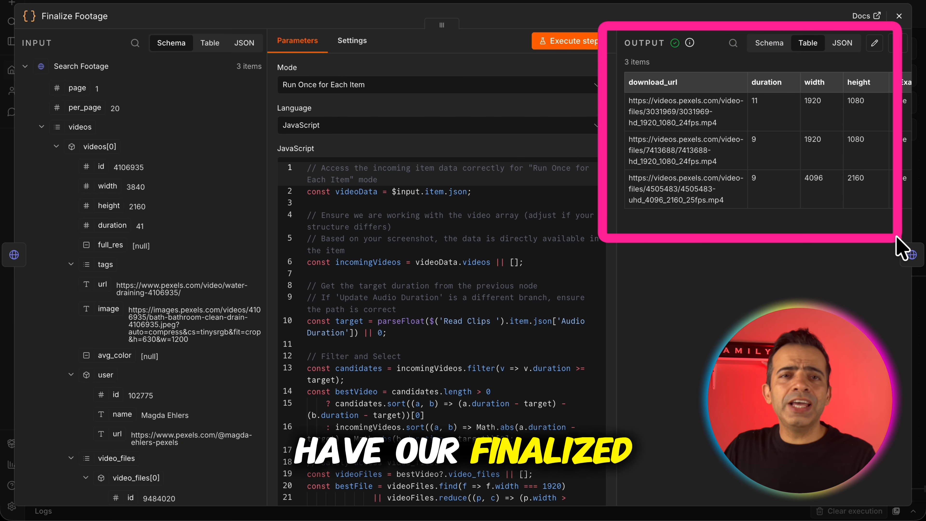
pyautogui.press('Escape')
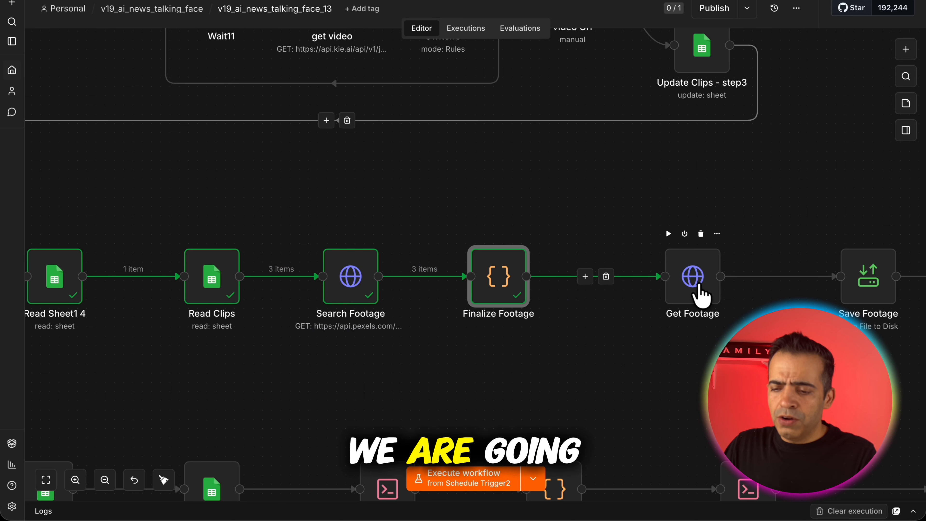
# Execute the remaining Step 4 nodes from Get Footage through Update Footage Url to save the stock videos and update the sheet.
pyautogui.doubleClick(658, 313)
pyautogui.click(538, 42)
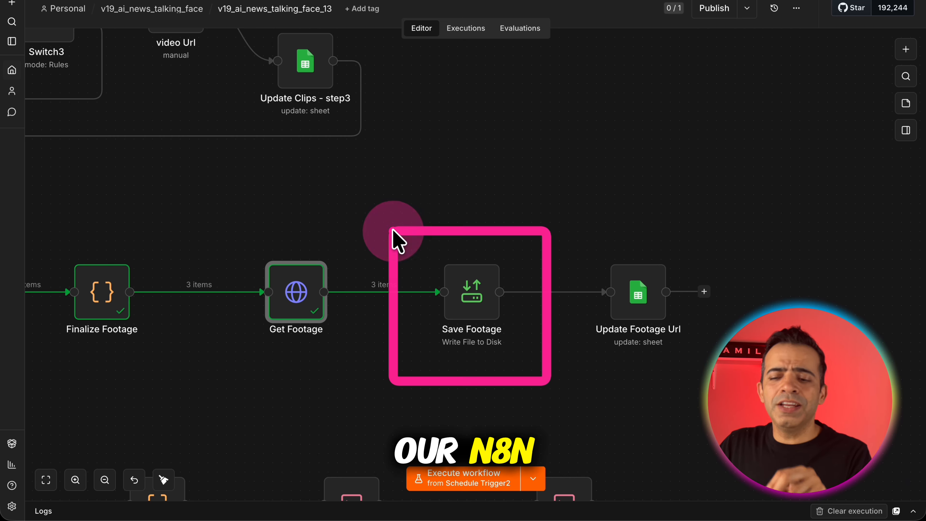
pyautogui.doubleClick(471, 316)
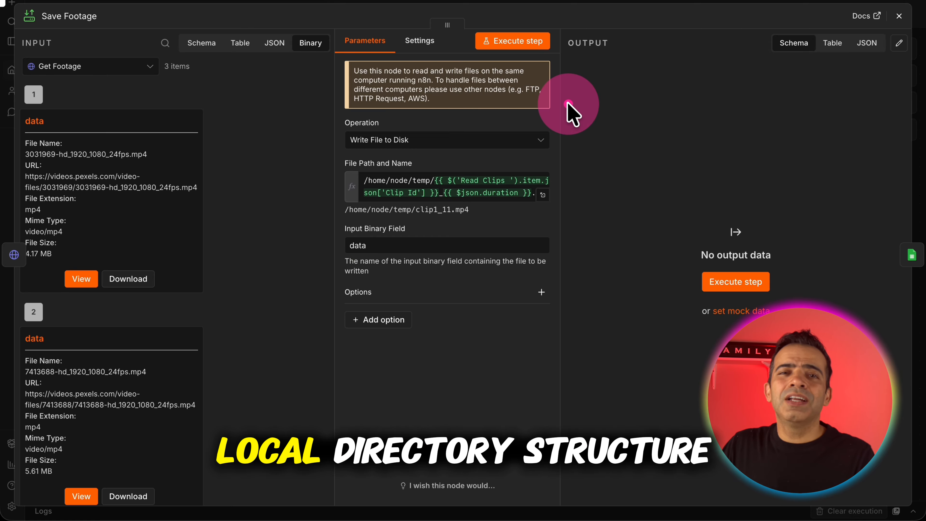
pyautogui.click(540, 41)
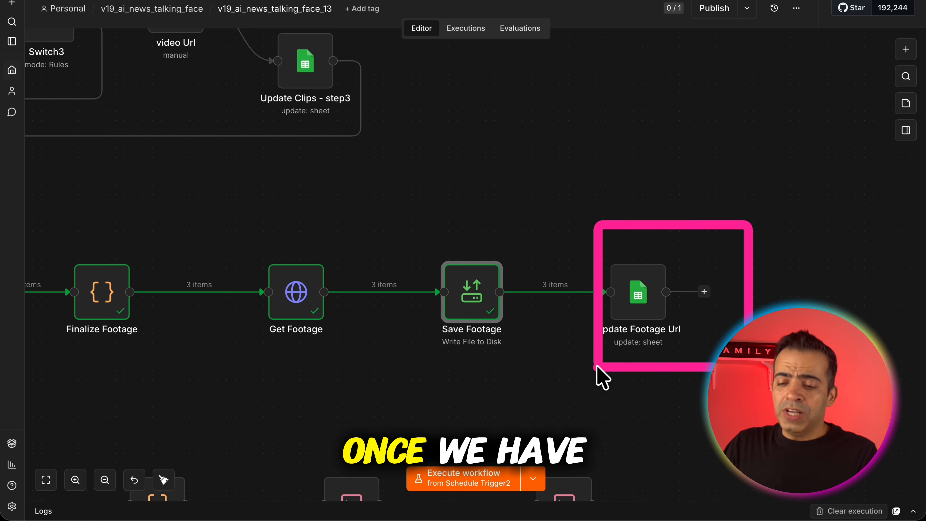
pyautogui.moveTo(597, 366); pyautogui.dragTo(579, 380)
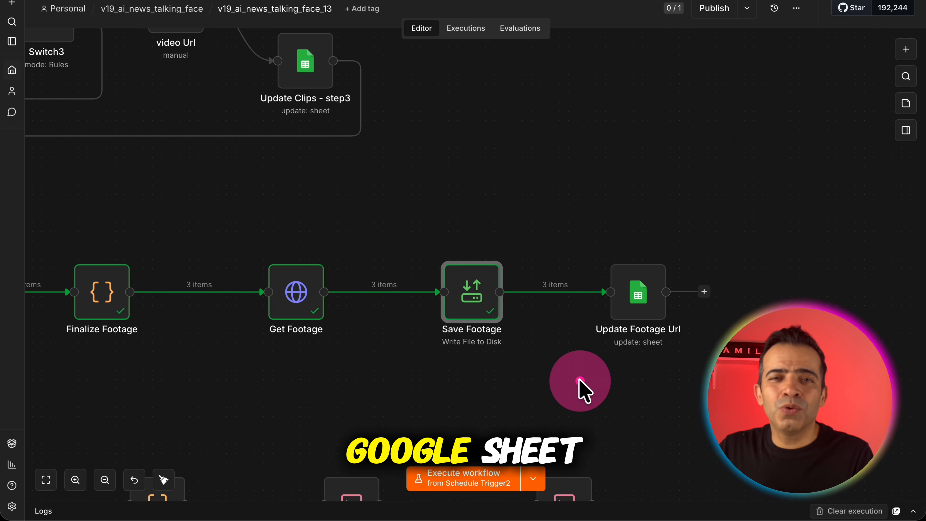
pyautogui.moveTo(754, 223); pyautogui.dragTo(564, 386)
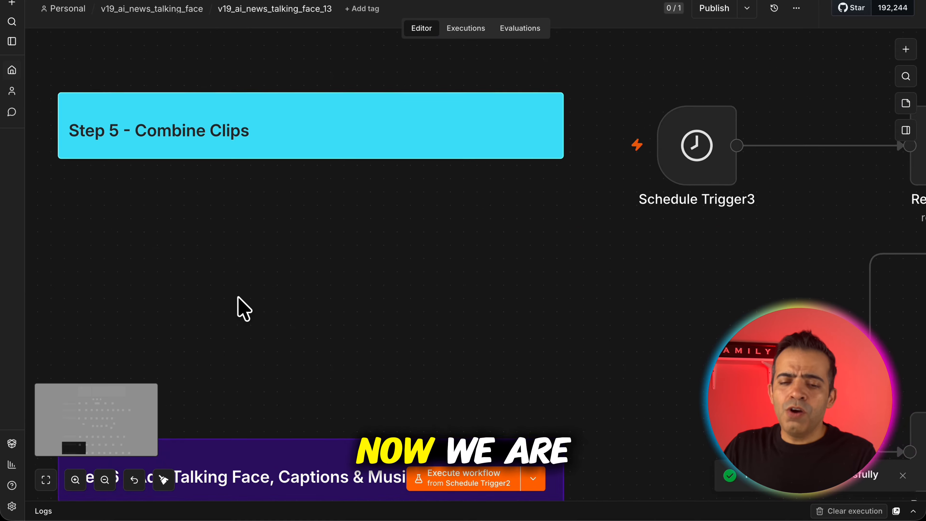
# Run Schedule Trigger3 in the Step 5 - Combine Clips section and execute the nodes through Read Clips 2.
pyautogui.scroll(-2, 242, 308)
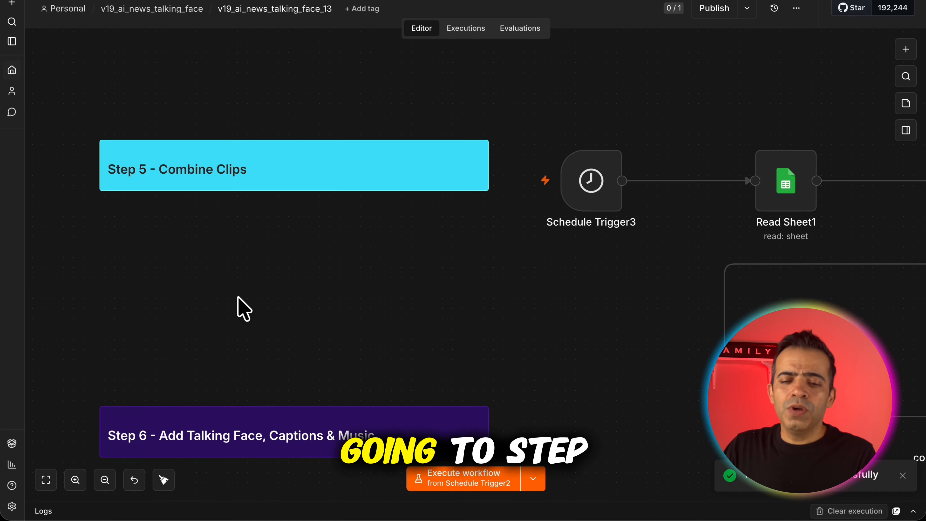
pyautogui.click(102, 88)
pyautogui.moveTo(102, 87); pyautogui.dragTo(508, 229)
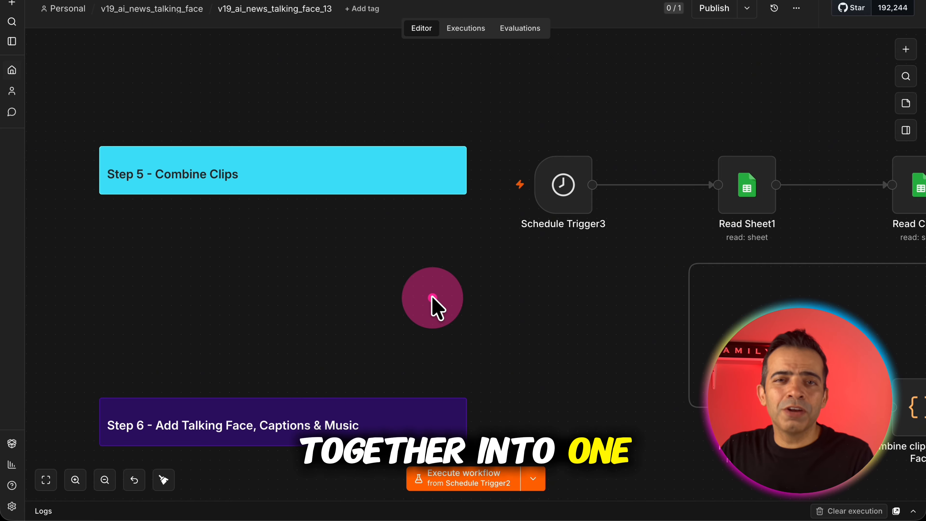
pyautogui.hscroll(6, 419, 313)
pyautogui.moveTo(325, 182)
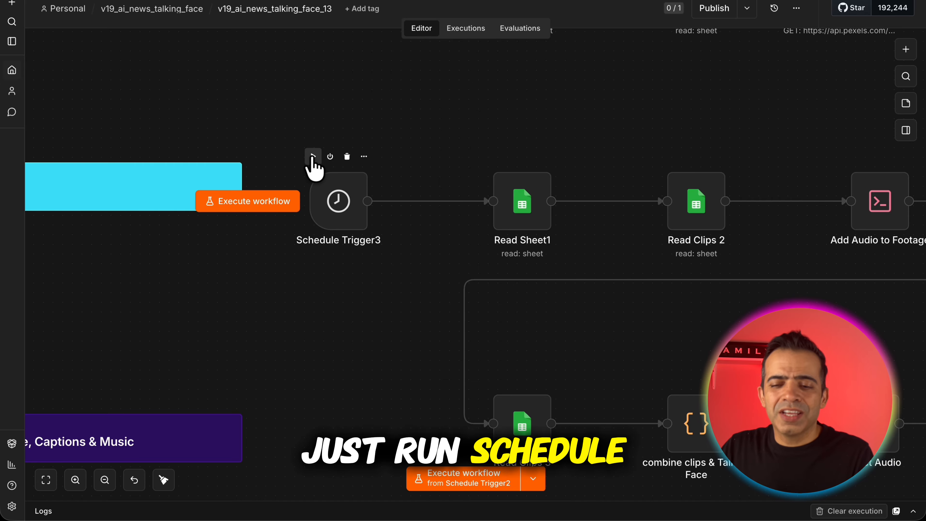
pyautogui.click(313, 157)
pyautogui.hscroll(8, 384, 320)
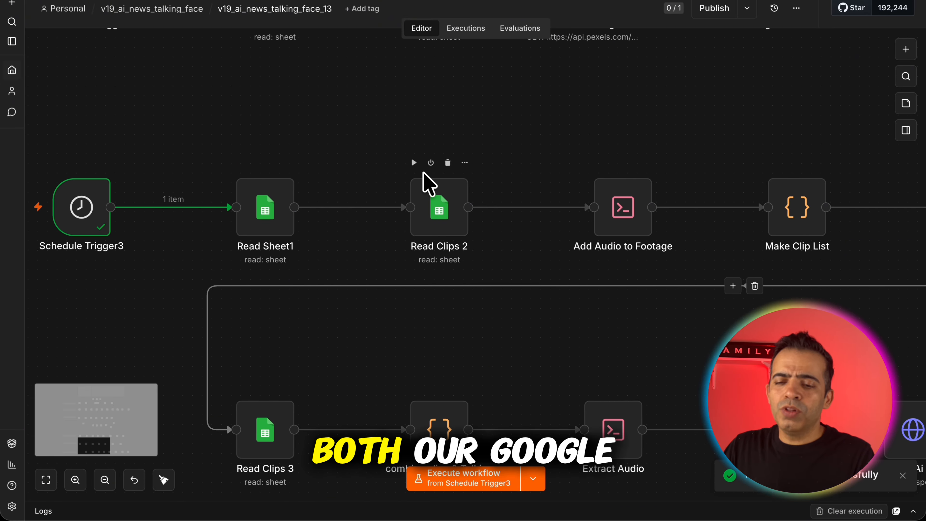
pyautogui.click(413, 163)
# Examine the full ffmpeg command expression in the Add Audio to Footage node and execute the node.
pyautogui.scroll(5, 502, 269)
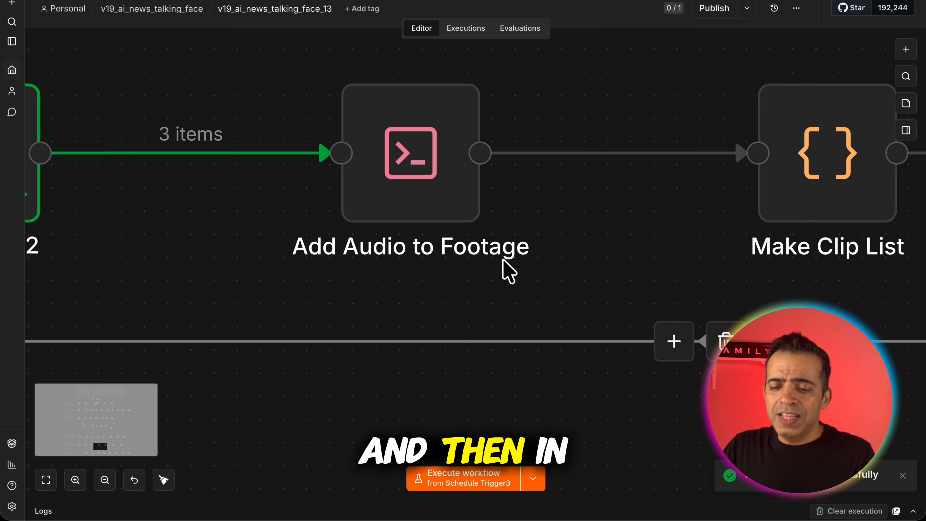
pyautogui.scroll(-1, 506, 269)
pyautogui.doubleClick(443, 186)
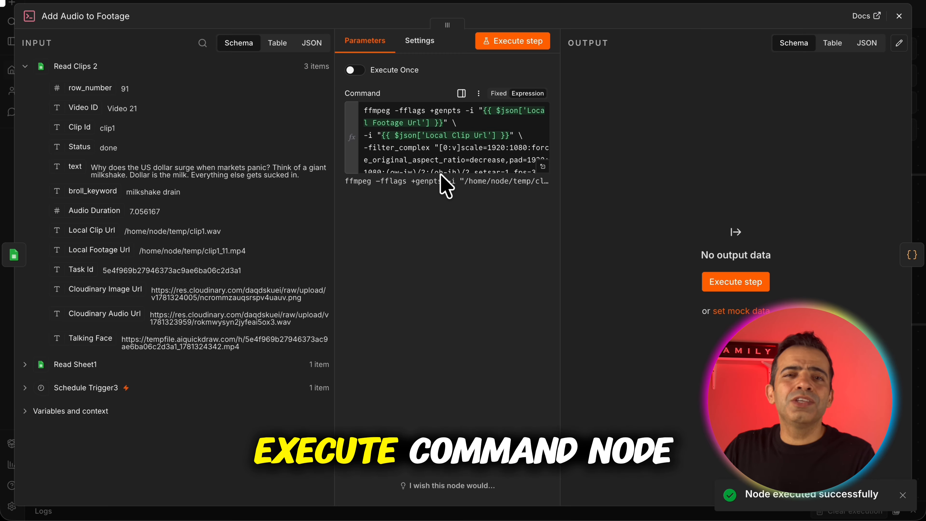
pyautogui.click(544, 168)
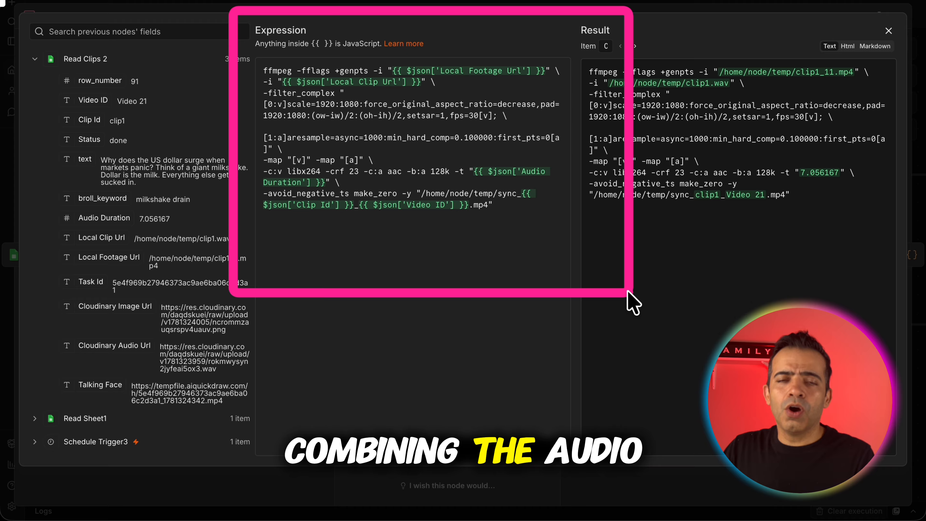
pyautogui.click(713, 3)
pyautogui.click(519, 43)
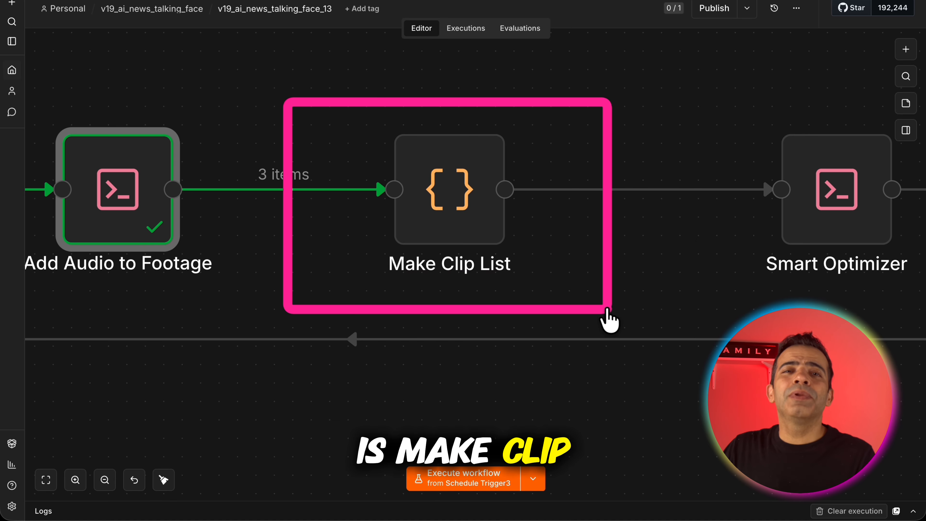
# Open the Make Clip List node, review its JavaScript code, and execute it to build the clip list.
pyautogui.doubleClick(459, 213)
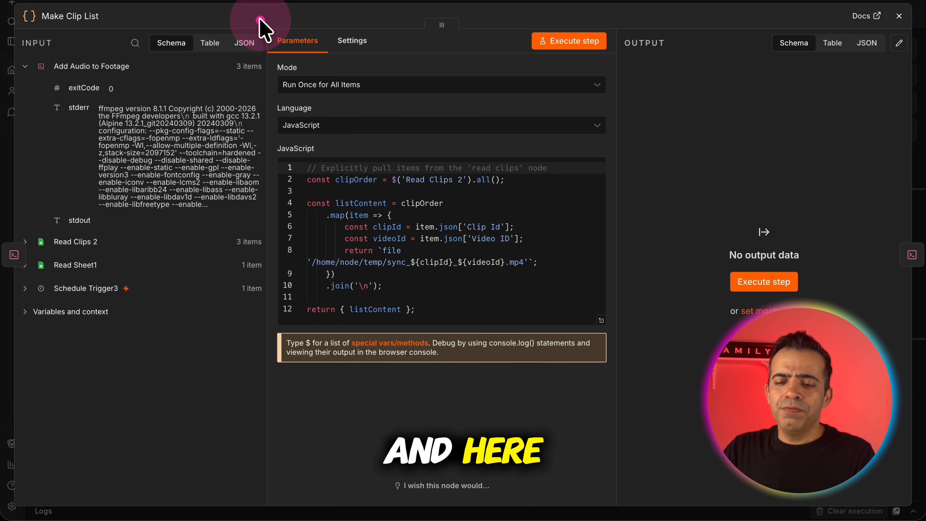
pyautogui.moveTo(260, 20); pyautogui.dragTo(647, 353)
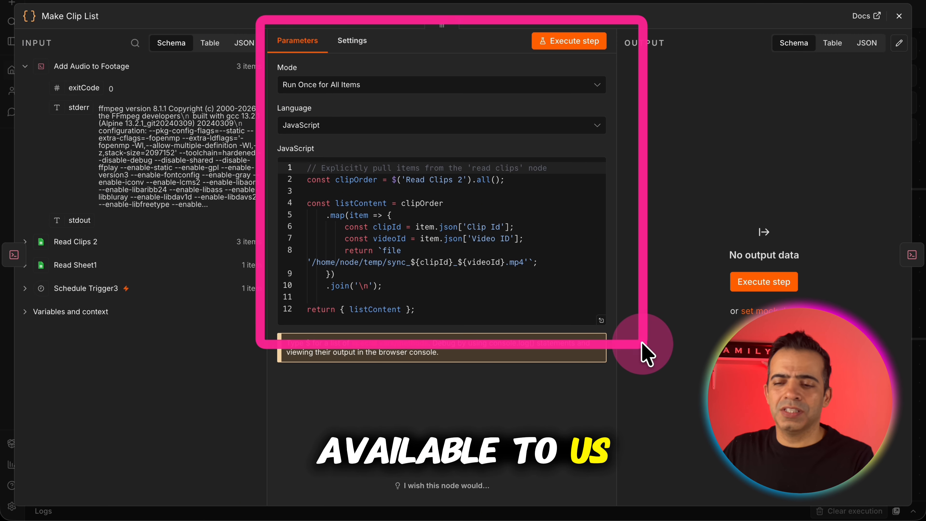
pyautogui.click(585, 41)
# Examine the FX overlay command expression in the Smart Optimizer node and execute the node.
pyautogui.click(388, 194)
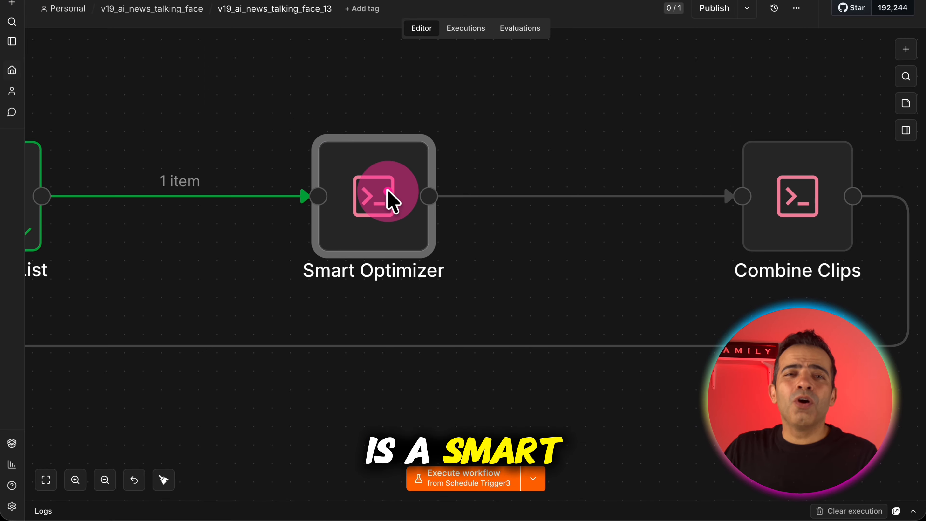
pyautogui.doubleClick(389, 200)
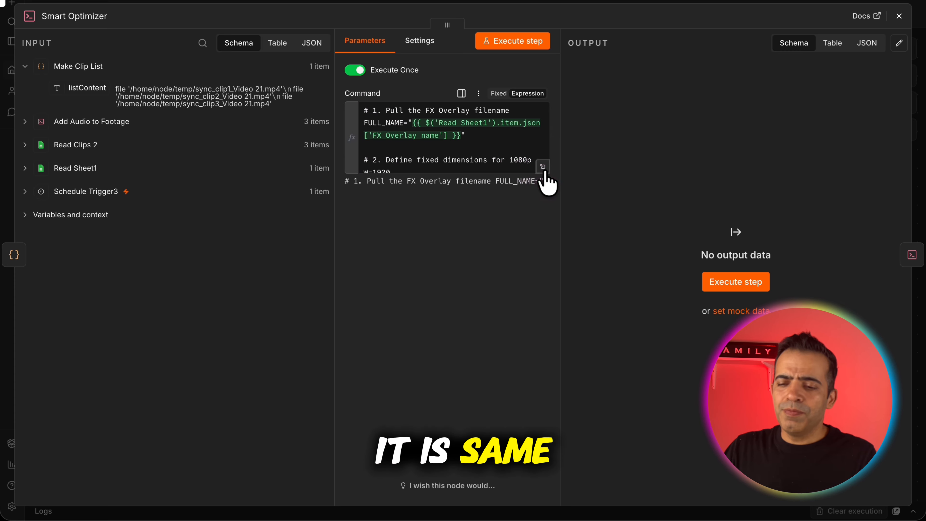
pyautogui.click(543, 167)
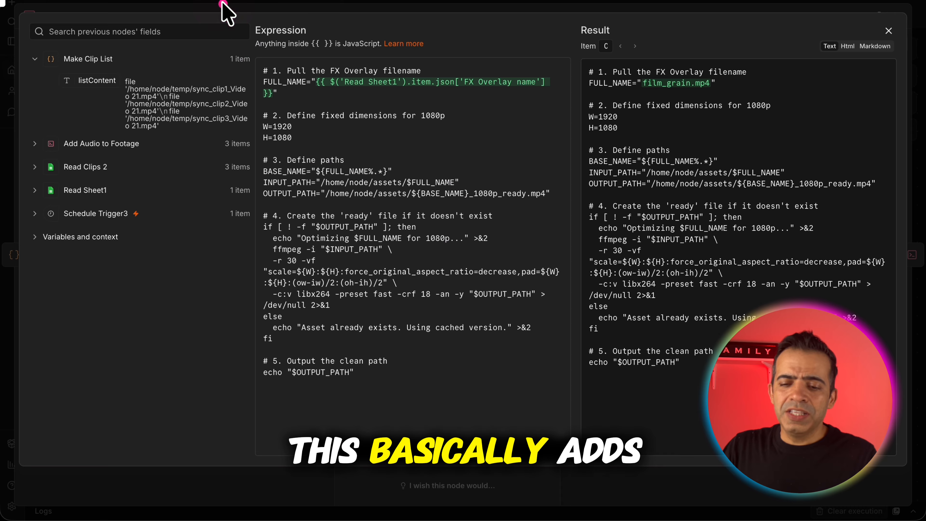
pyautogui.moveTo(222, 3); pyautogui.dragTo(599, 442)
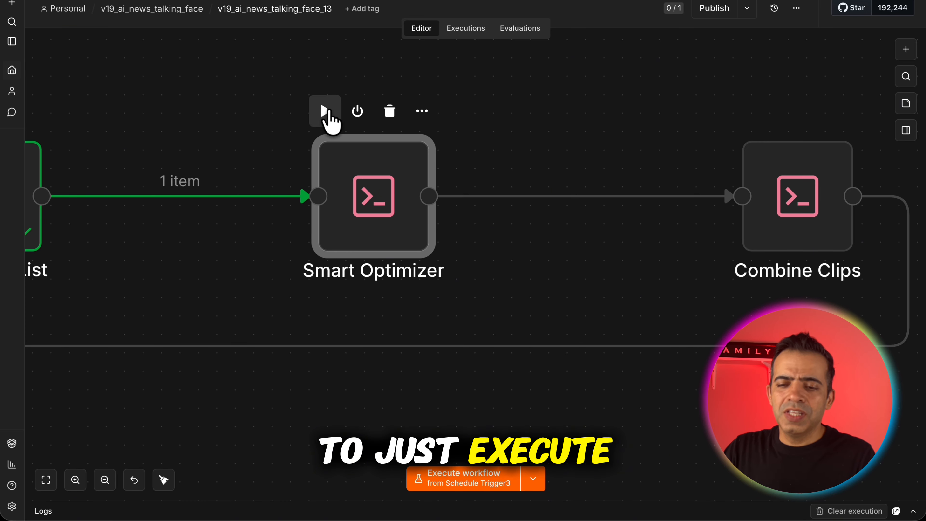
pyautogui.click(326, 111)
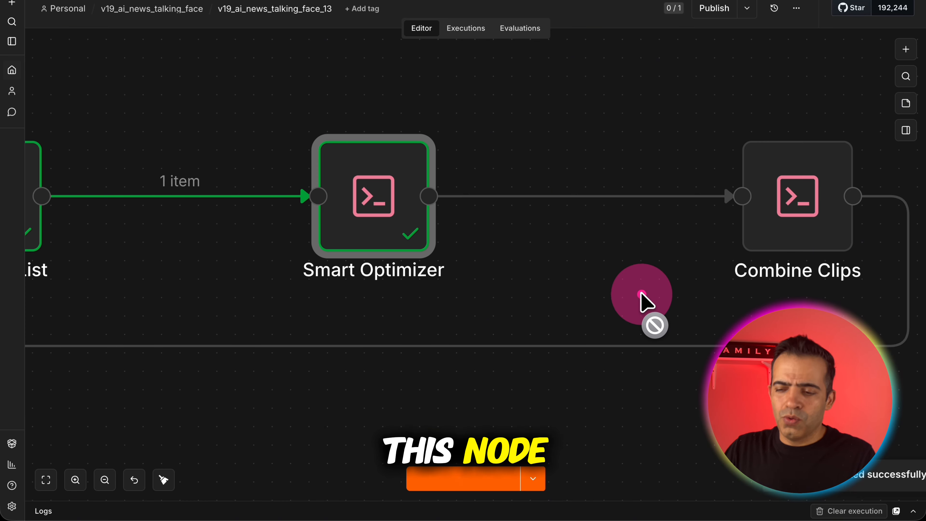
# Examine the full command expression in the Combine Clips node and execute it to stitch the clips into one master video.
pyautogui.moveTo(641, 304); pyautogui.dragTo(379, 330)
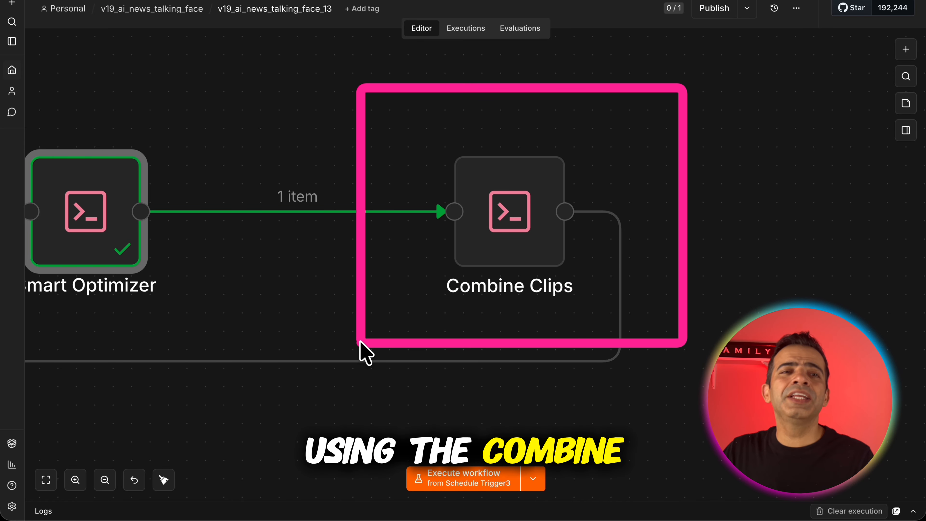
pyautogui.doubleClick(502, 223)
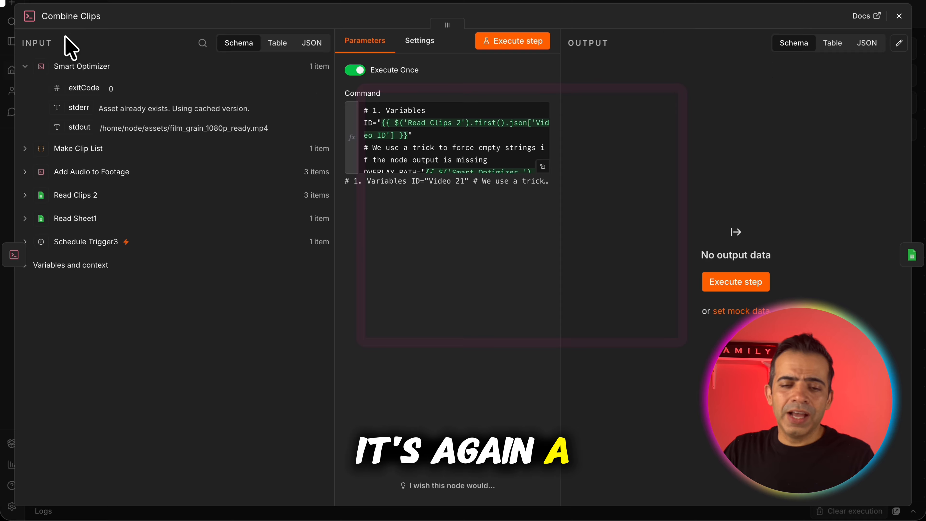
pyautogui.click(543, 166)
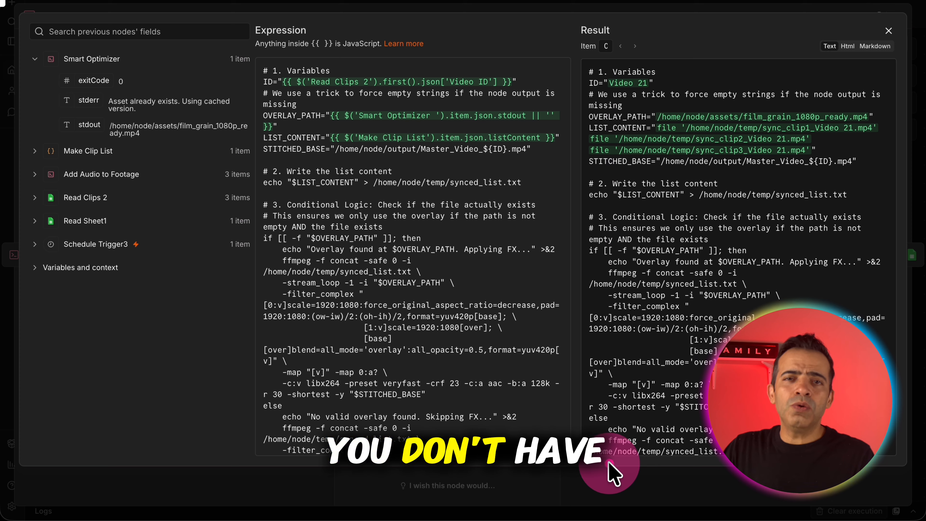
pyautogui.moveTo(235, 17)
pyautogui.mouseDown()
pyautogui.moveTo(514, 464)
pyautogui.moveTo(579, 460)
pyautogui.mouseUp()
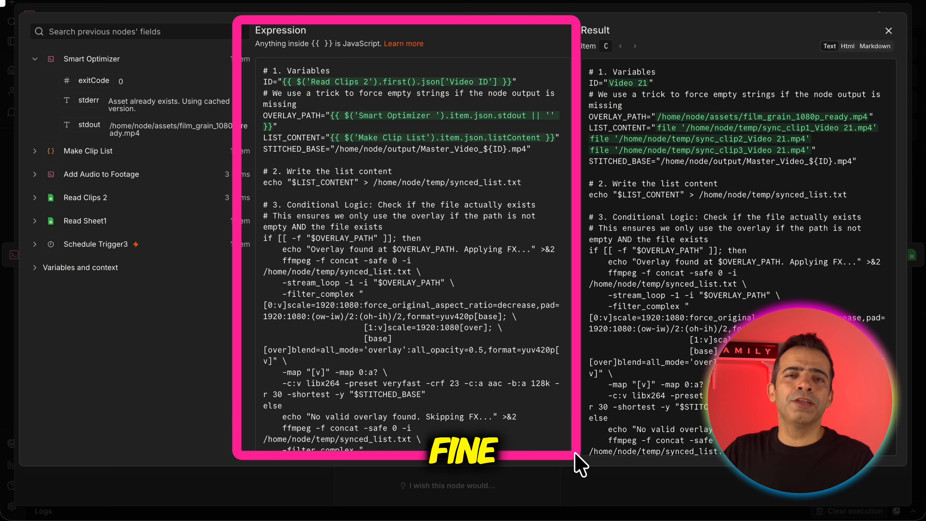
pyautogui.moveTo(242, 384); pyautogui.dragTo(306, 418)
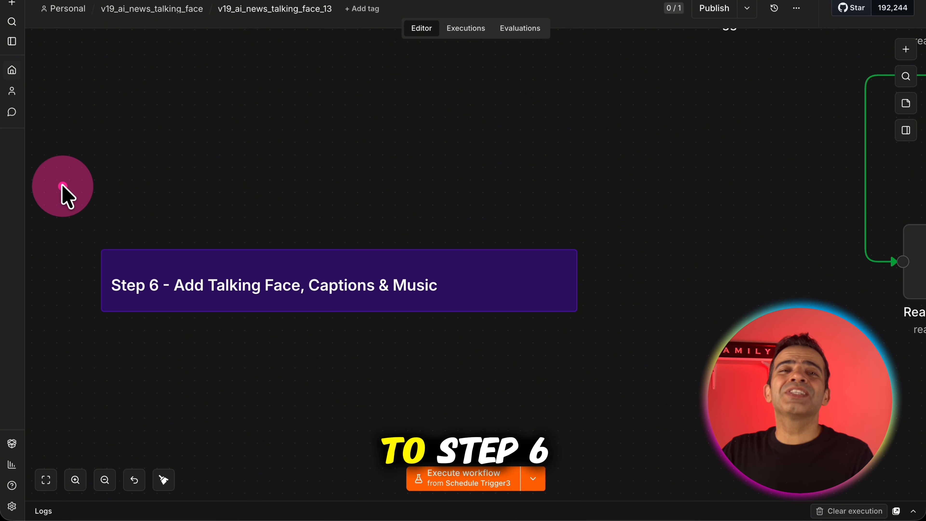
pyautogui.moveTo(62, 185)
pyautogui.mouseDown()
pyautogui.moveTo(133, 256)
pyautogui.moveTo(598, 377)
pyautogui.mouseUp()
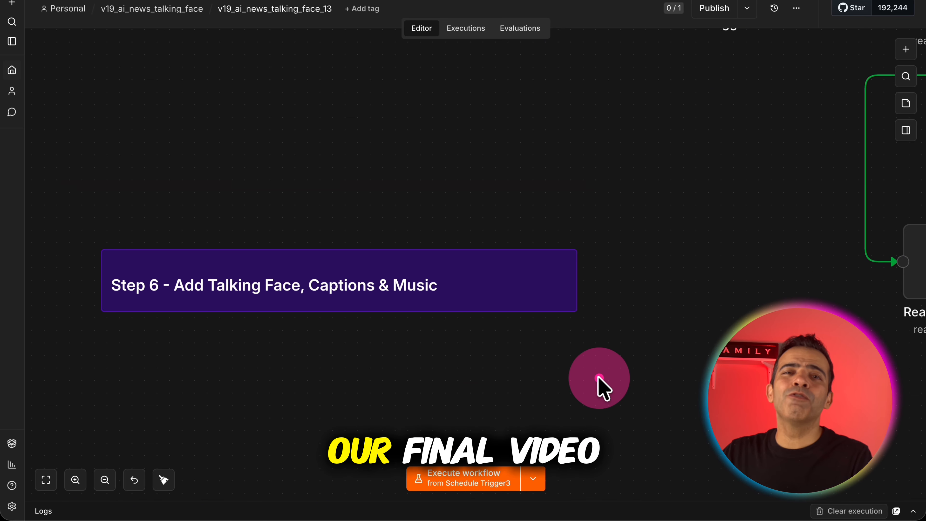
# Execute the Read Clips 3 node to read the clip rows from the Google Sheet back into the workflow.
pyautogui.moveTo(306, 197); pyautogui.dragTo(506, 363)
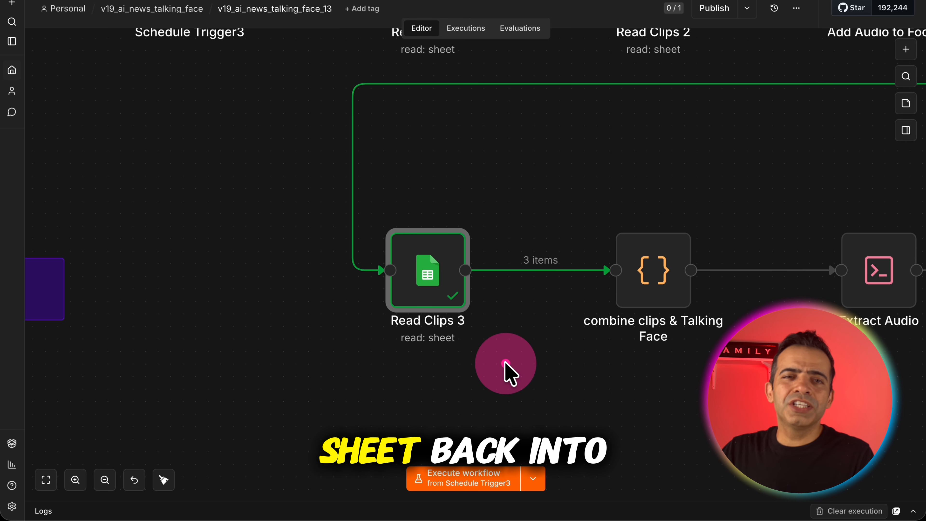
pyautogui.moveTo(440, 248)
pyautogui.click(394, 215)
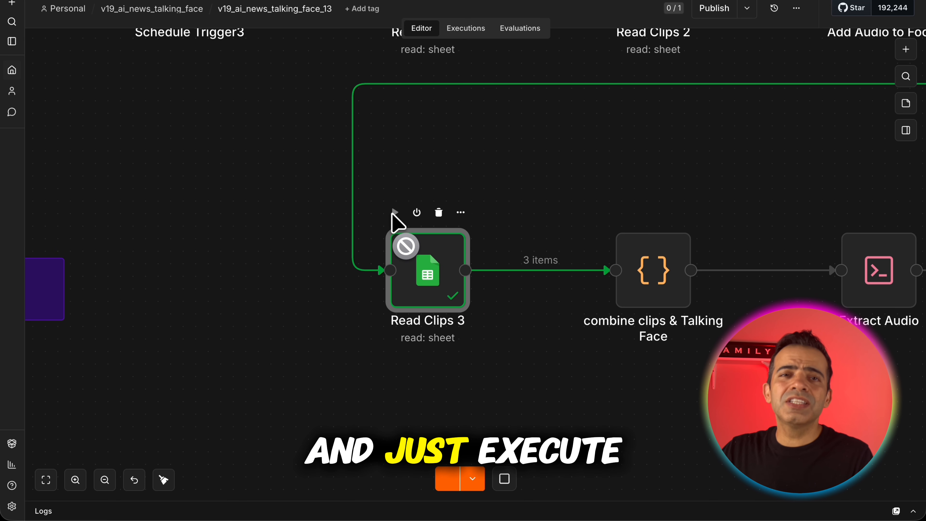
# Open the combine clips & Talking Face node, review its JavaScript code, and execute it to merge the talking face with the master video.
pyautogui.moveTo(562, 364)
pyautogui.mouseDown()
pyautogui.moveTo(239, 187)
pyautogui.moveTo(476, 412)
pyautogui.mouseUp()
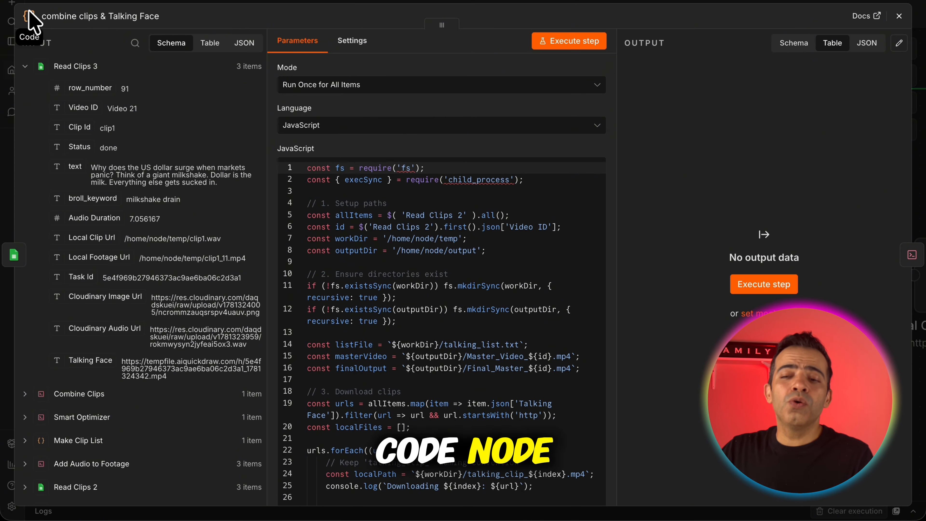
pyautogui.click(599, 290)
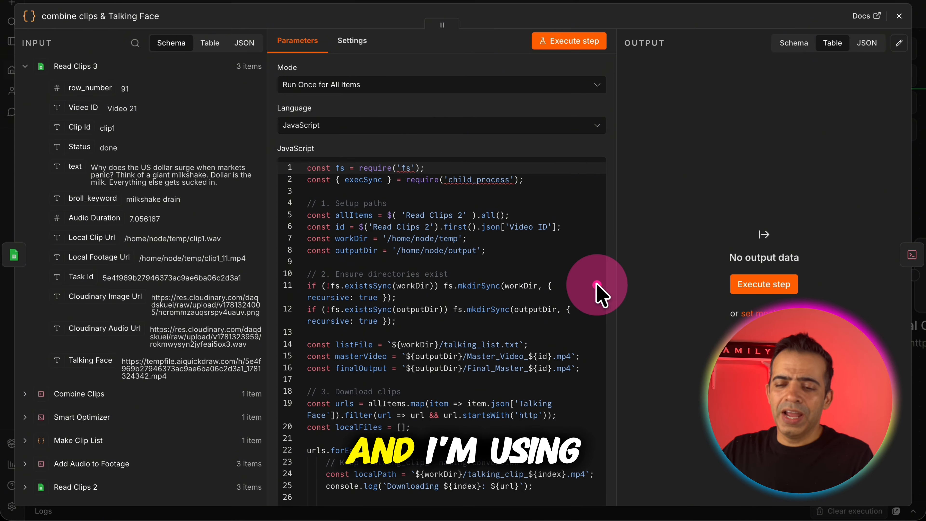
pyautogui.moveTo(19, 7)
pyautogui.mouseDown()
pyautogui.moveTo(320, 326)
pyautogui.moveTo(607, 402)
pyautogui.moveTo(598, 448)
pyautogui.mouseUp()
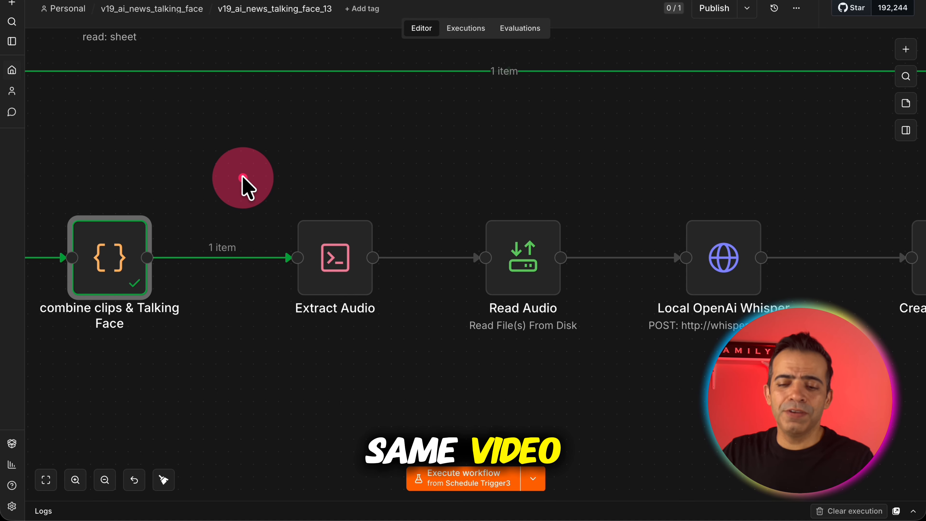
# Execute the Extract Audio, Read Audio and Local OpenAi Whisper nodes to pull the audio from the combined video and transcribe it.
pyautogui.moveTo(243, 184)
pyautogui.mouseDown()
pyautogui.moveTo(378, 320)
pyautogui.moveTo(421, 345)
pyautogui.mouseUp()
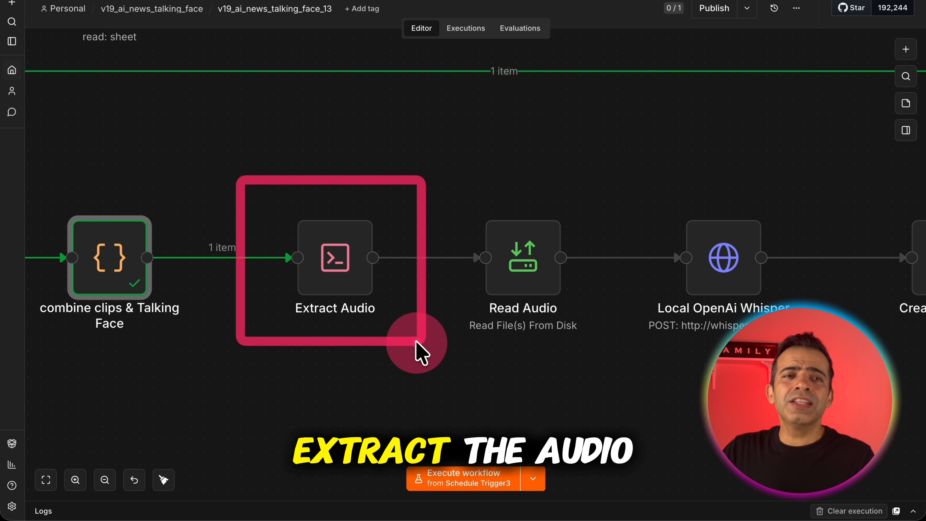
pyautogui.click(343, 239)
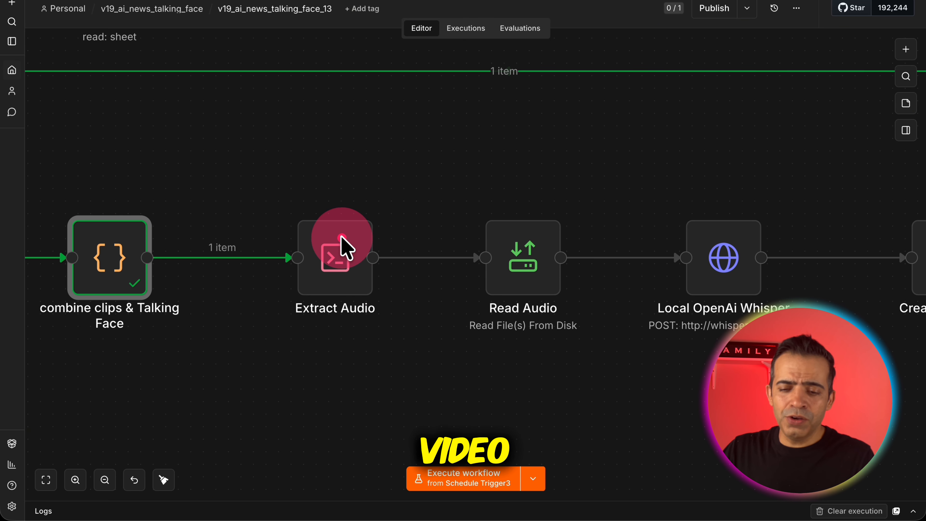
pyautogui.doubleClick(522, 257)
pyautogui.moveTo(35, 9)
pyautogui.mouseDown()
pyautogui.moveTo(731, 286)
pyautogui.moveTo(717, 338)
pyautogui.mouseUp()
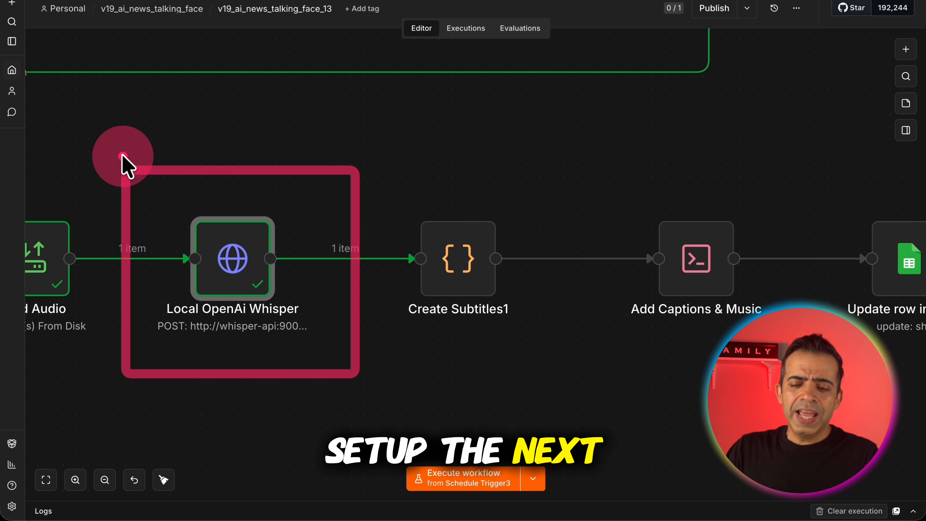
# Open the Local OpenAi Whisper node, examine its request settings and word-timestamp output, and execute the step.
pyautogui.moveTo(120, 153); pyautogui.dragTo(354, 377)
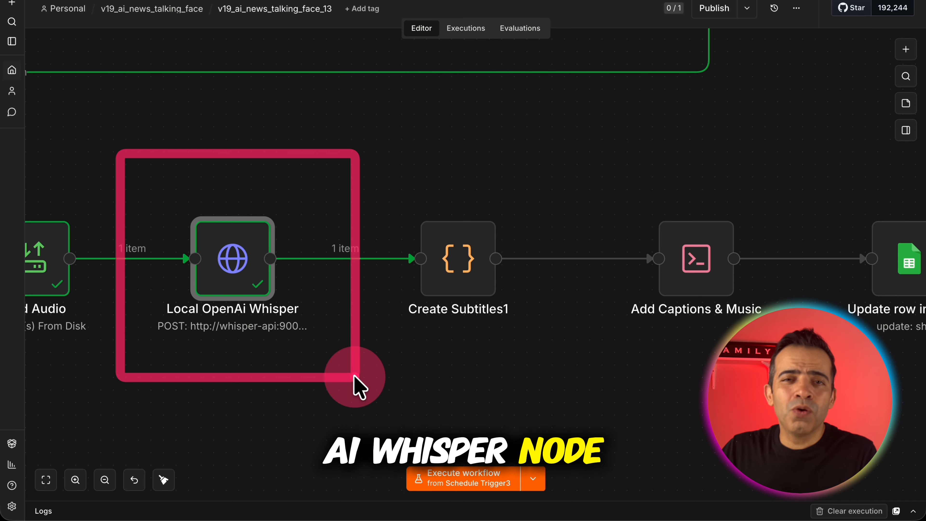
pyautogui.doubleClick(245, 265)
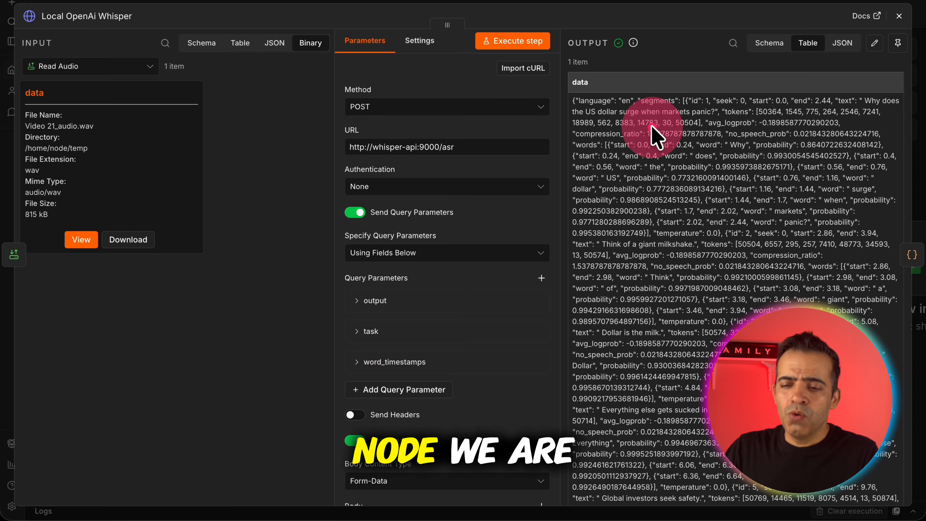
pyautogui.click(526, 42)
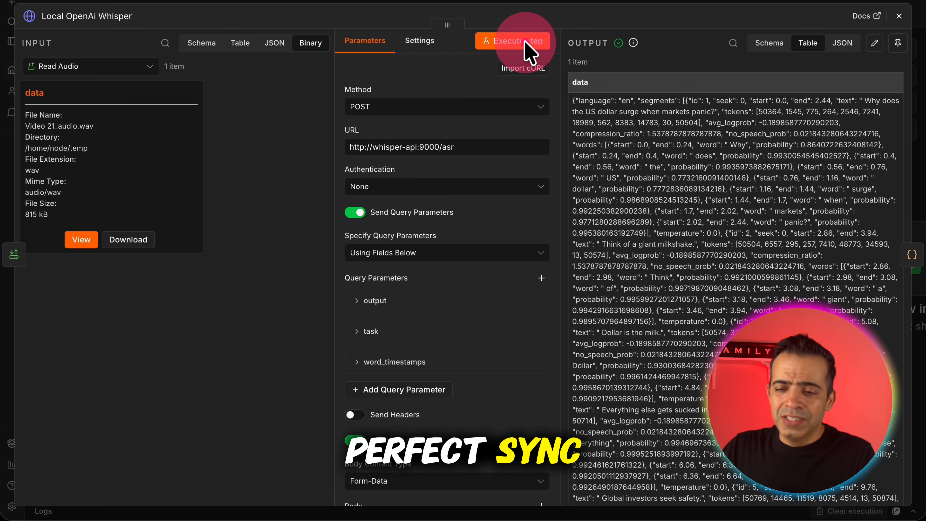
pyautogui.click(519, 51)
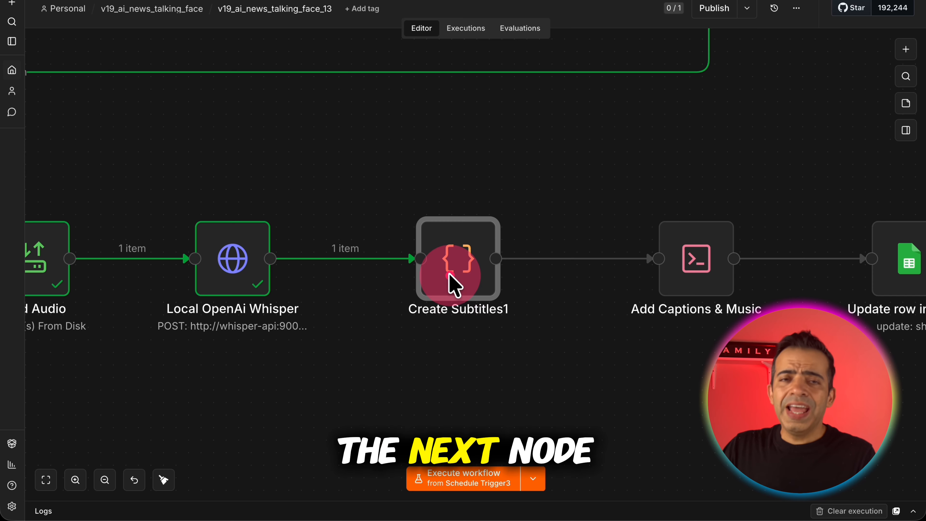
# Review the full JavaScript code in the Create Subtitles1 node and execute it to build the subtitle file.
pyautogui.click(460, 268)
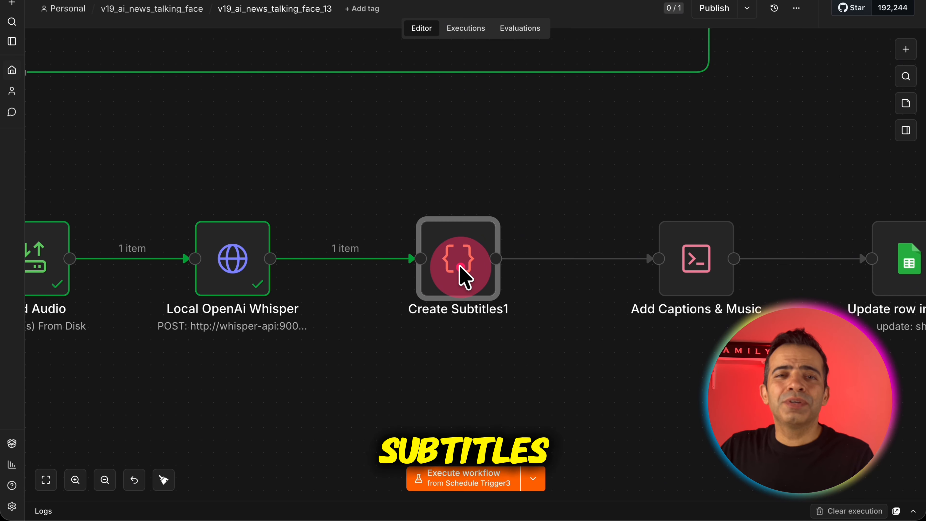
pyautogui.doubleClick(460, 268)
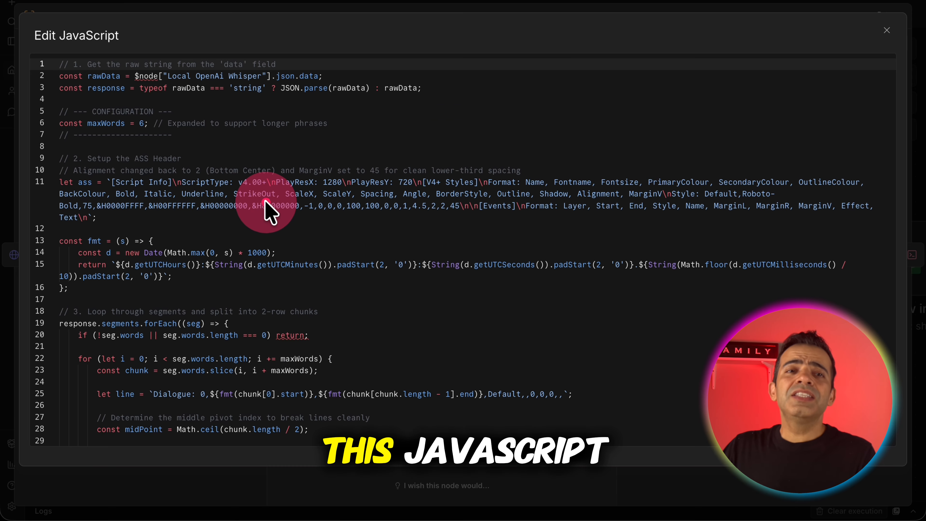
pyautogui.click(322, 252)
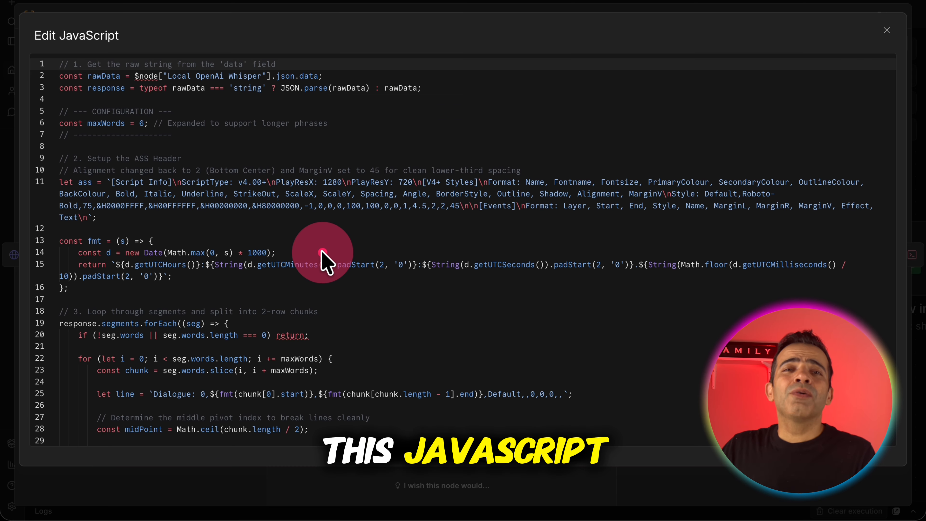
pyautogui.scroll(-8, 323, 252)
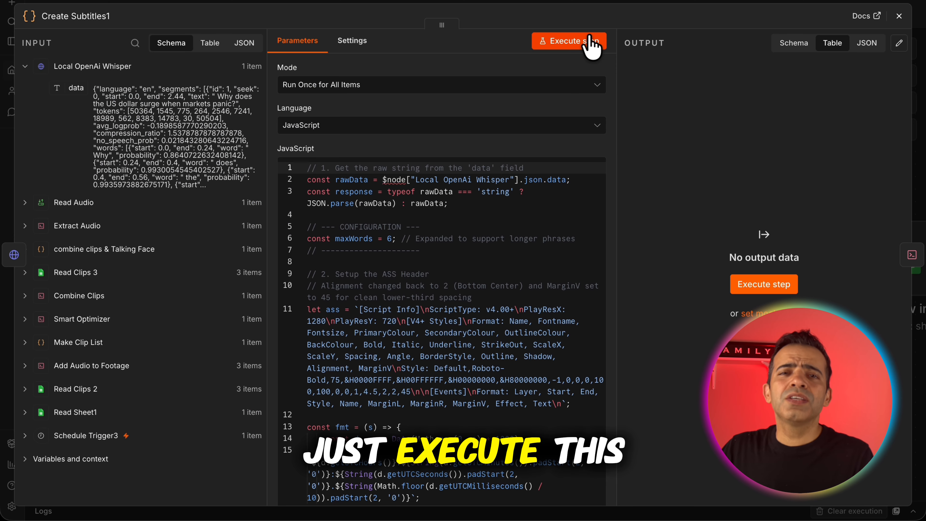
pyautogui.click(590, 43)
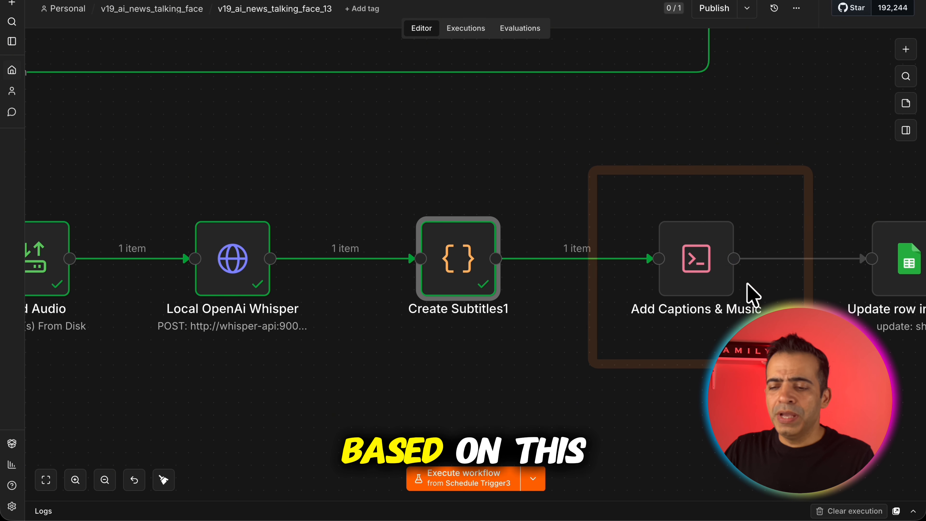
# Examine the full command expression in the Add Captions & Music node and execute it to render the final video.
pyautogui.click(718, 263)
pyautogui.doubleClick(718, 263)
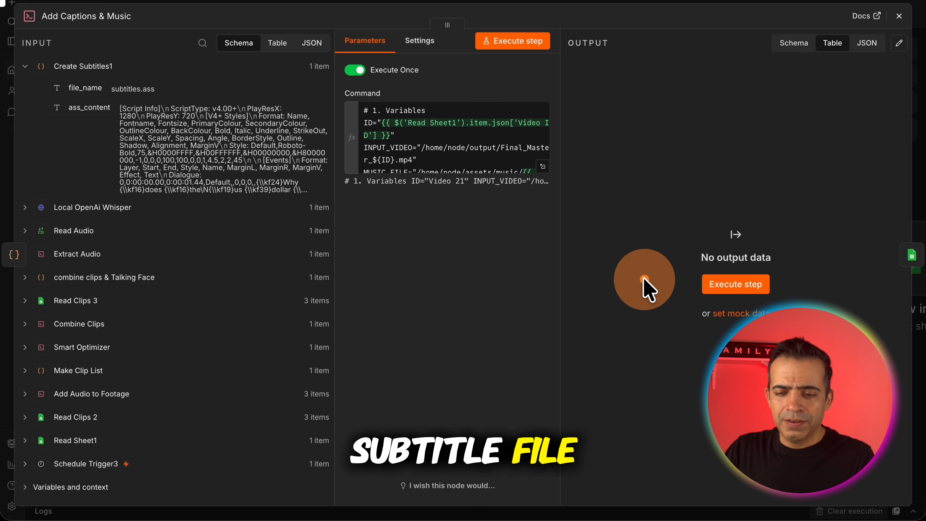
pyautogui.click(543, 166)
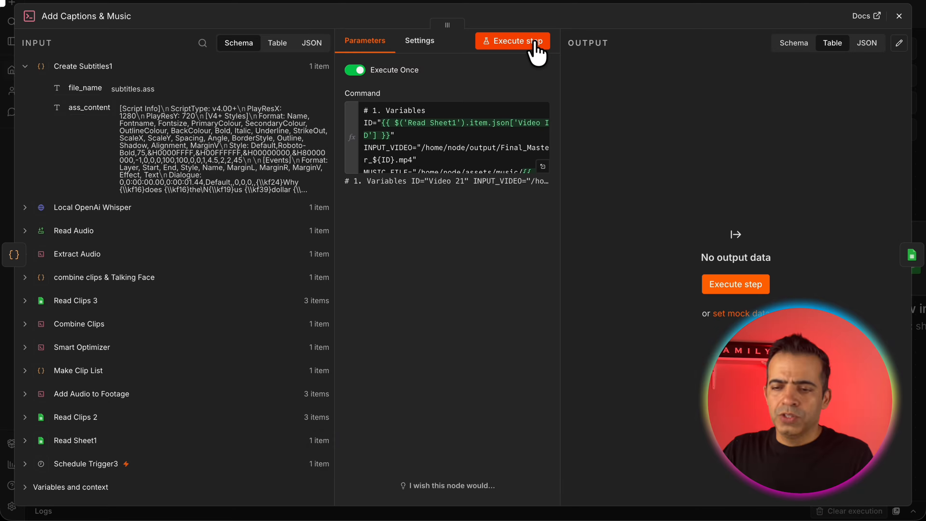
pyautogui.click(535, 46)
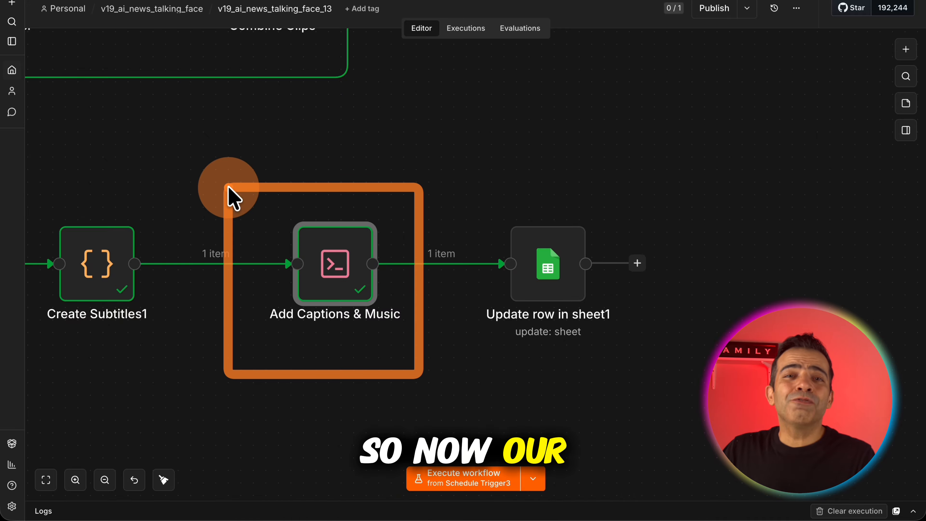
# Review the Status and Final Video mappings in the Update row in sheet1 node and execute it to update the Google Sheet.
pyautogui.moveTo(728, 176); pyautogui.dragTo(438, 378)
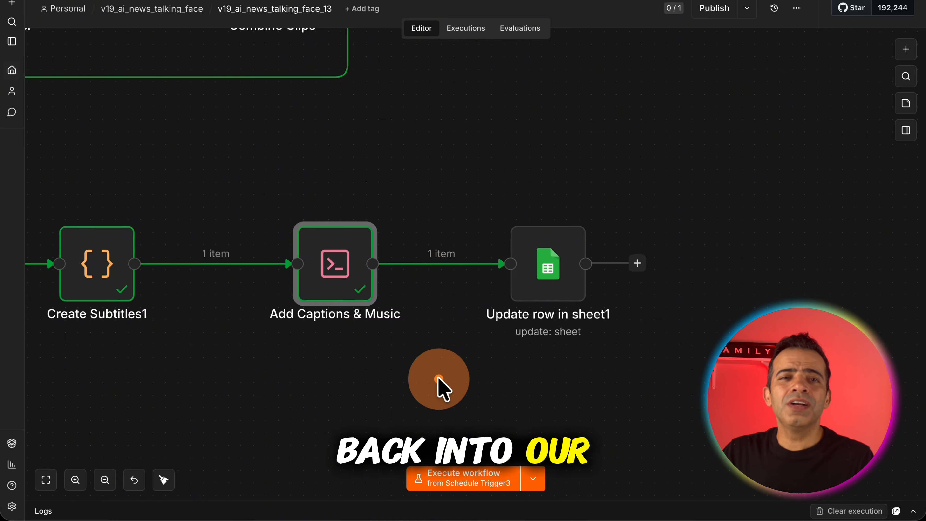
pyautogui.click(554, 269)
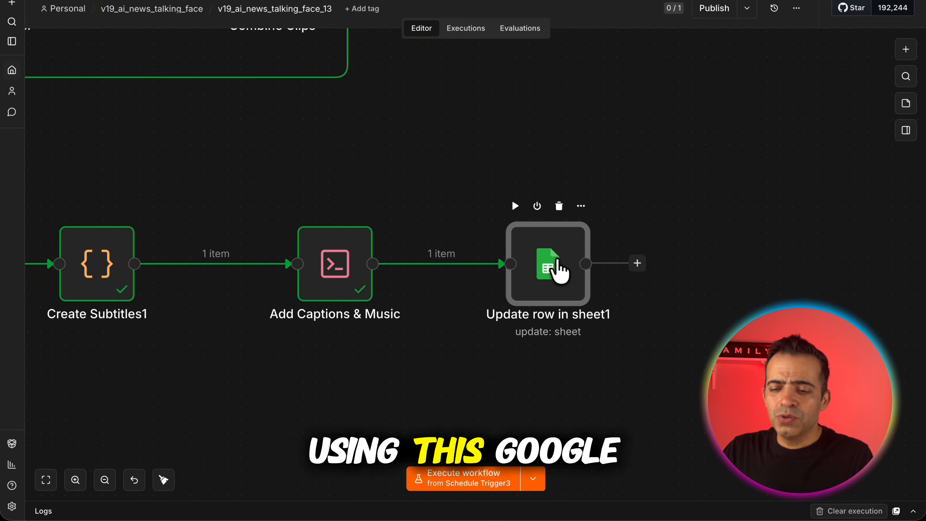
pyautogui.doubleClick(558, 272)
pyautogui.scroll(-5, 485, 270)
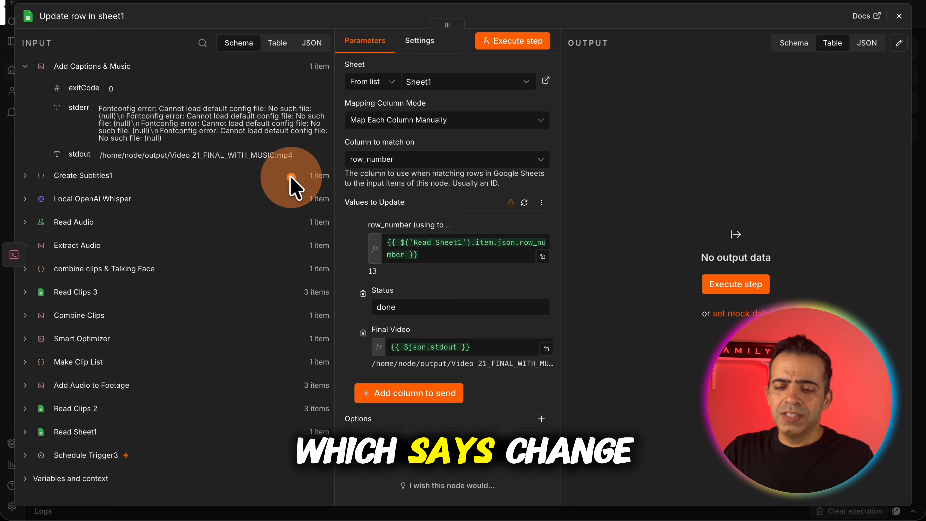
pyautogui.moveTo(291, 177)
pyautogui.mouseDown()
pyautogui.moveTo(542, 296)
pyautogui.moveTo(584, 339)
pyautogui.mouseUp()
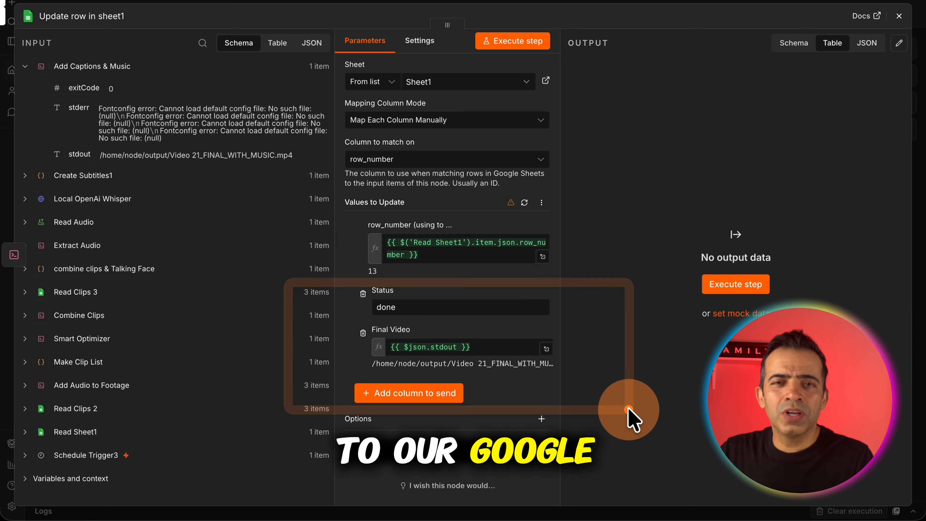
pyautogui.click(518, 43)
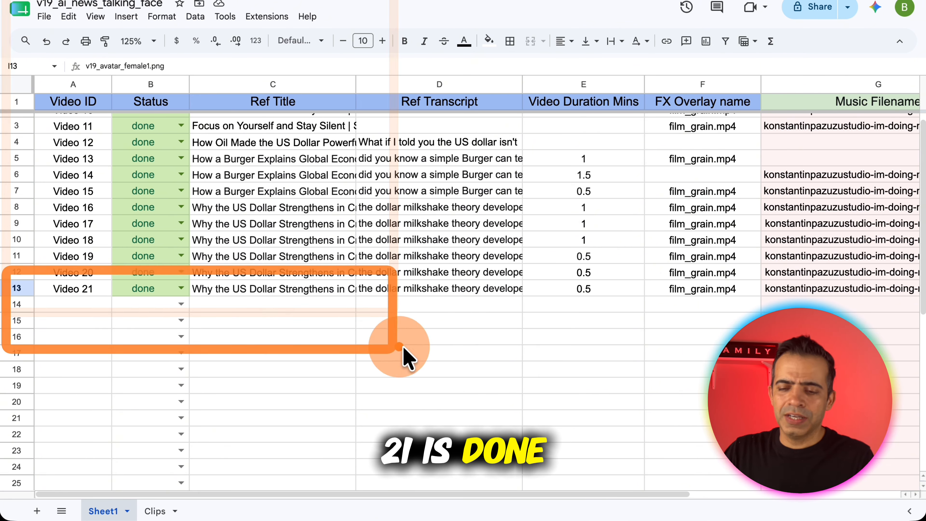
# Check the Final Video entry in the Video 21 row of Sheet1 in Google Sheets.
pyautogui.hscroll(8, 406, 359)
pyautogui.scroll(-1, 415, 373)
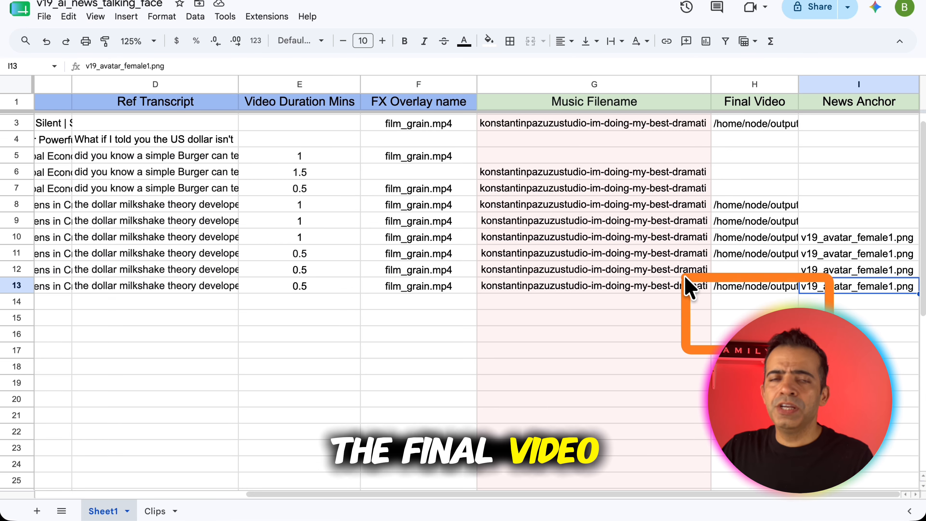